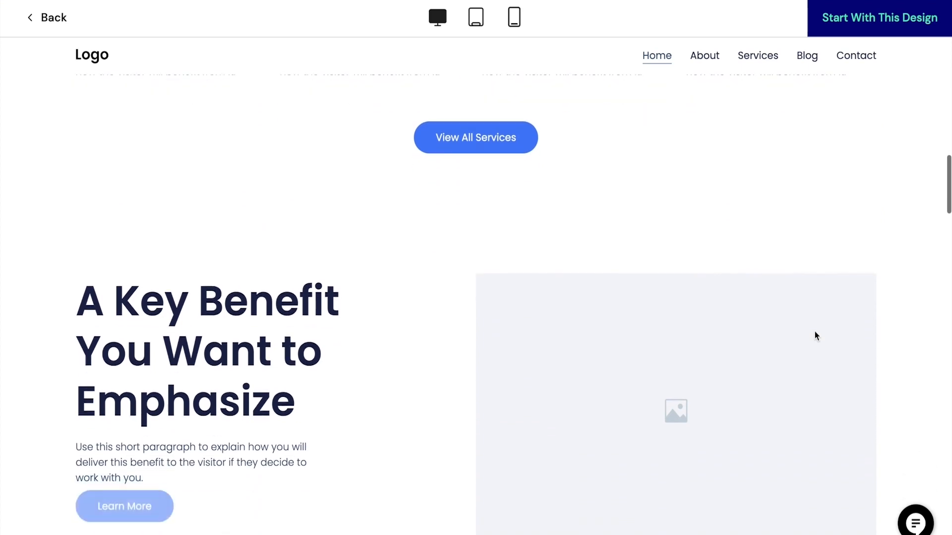
Step: Review the wireframe kit's Home, About, Services, Blog and Contact pages, including the contact form
scroll(815, 336, down, 7)
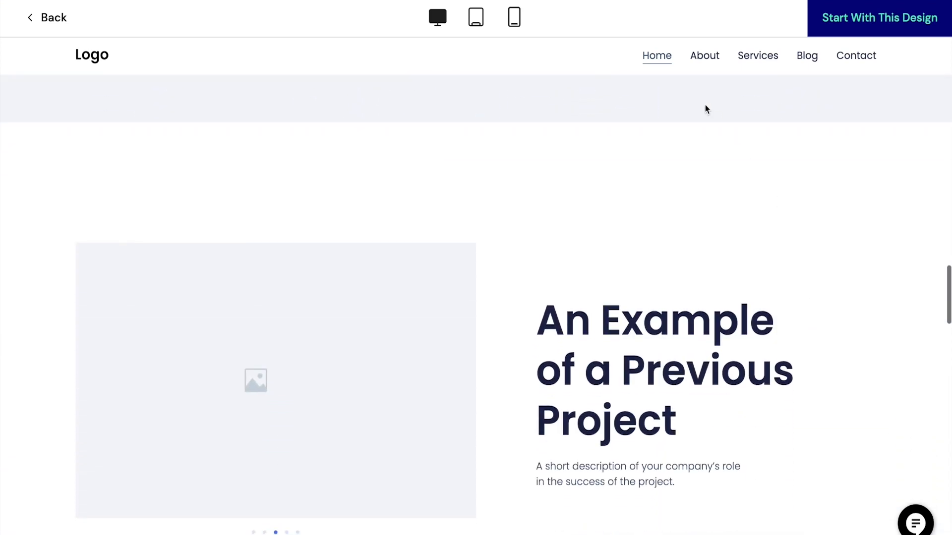
click(700, 58)
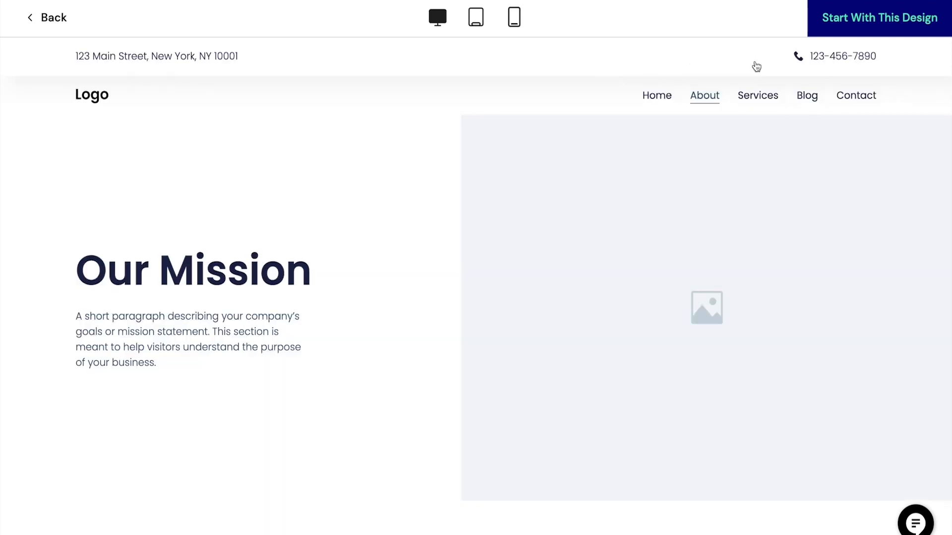
click(755, 94)
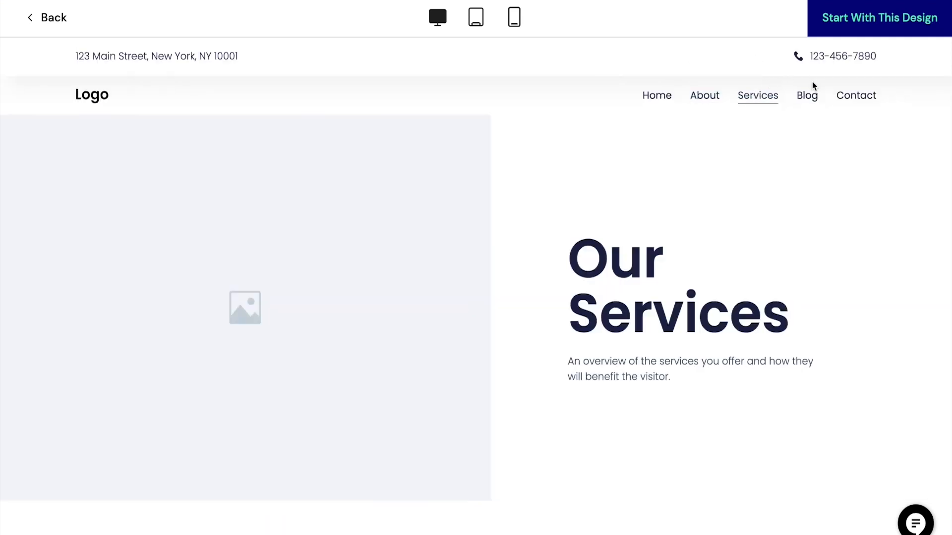
click(812, 97)
scroll(814, 155, down, 12)
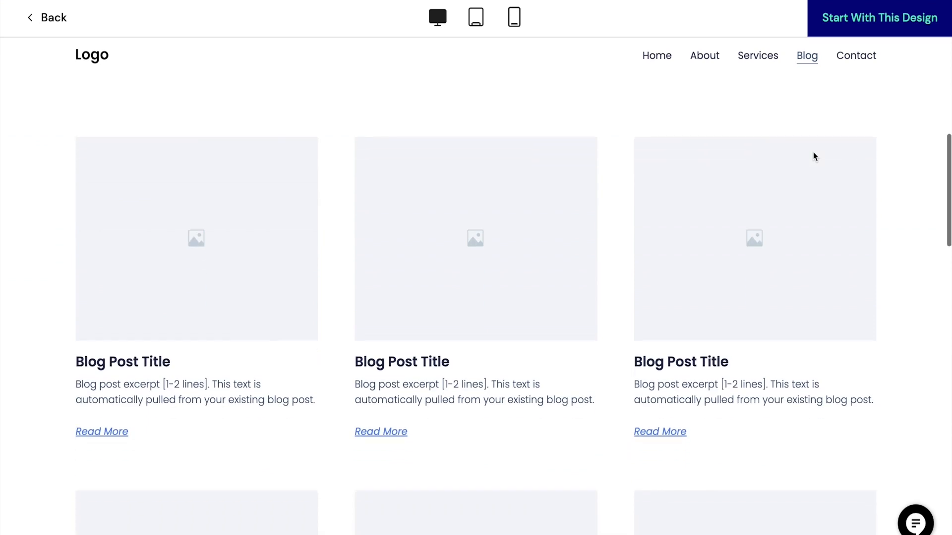
click(843, 59)
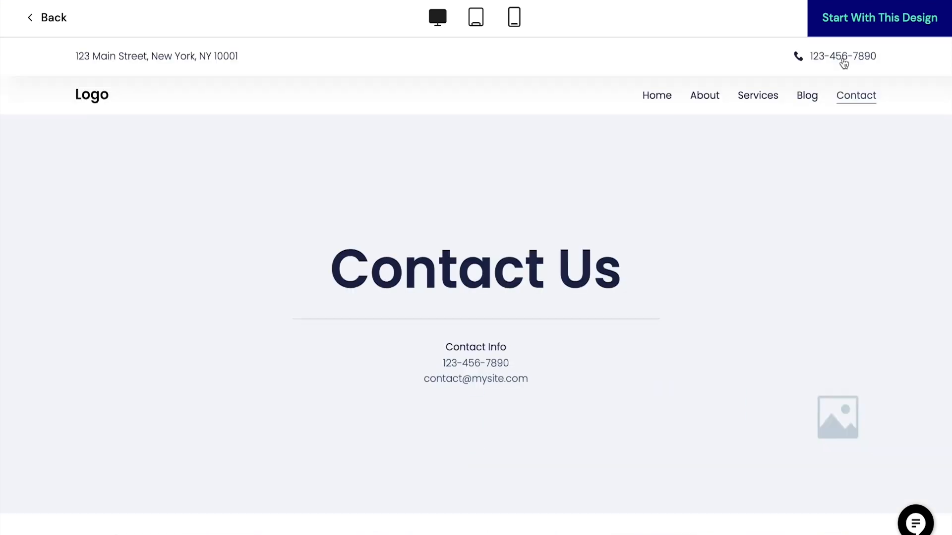
scroll(790, 154, down, 2)
scroll(791, 155, down, 6)
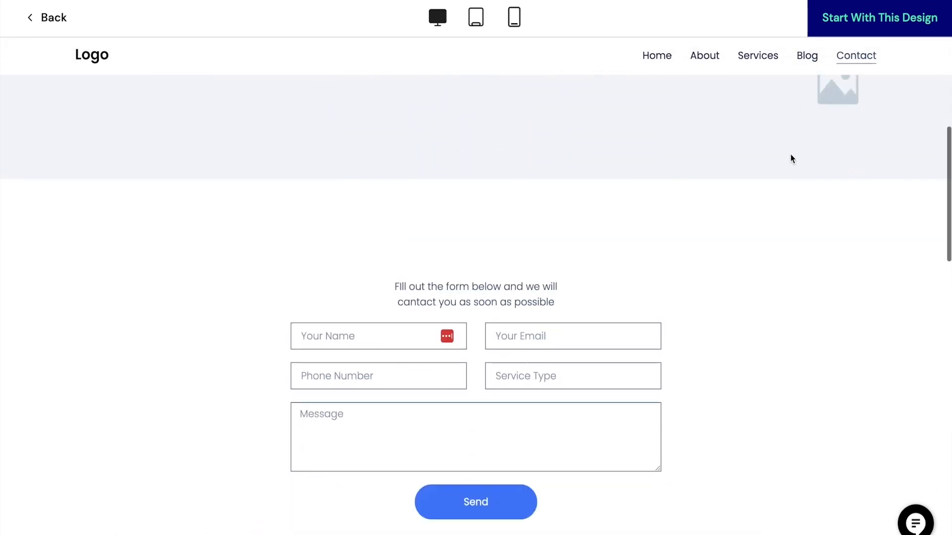
scroll(790, 159, up, 8)
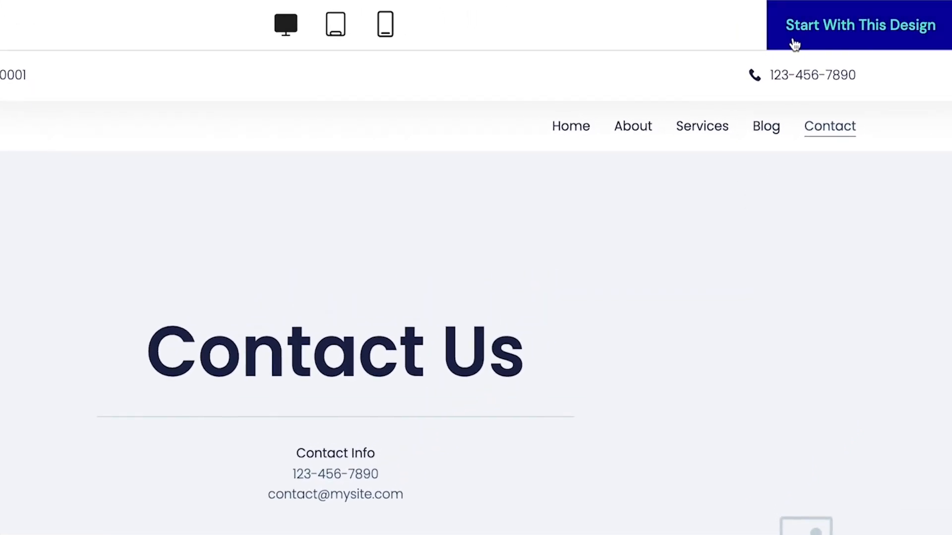
Step: Start with this design and purchase the Elementor Hosting Basic plan, paying with PayPal
click(795, 45)
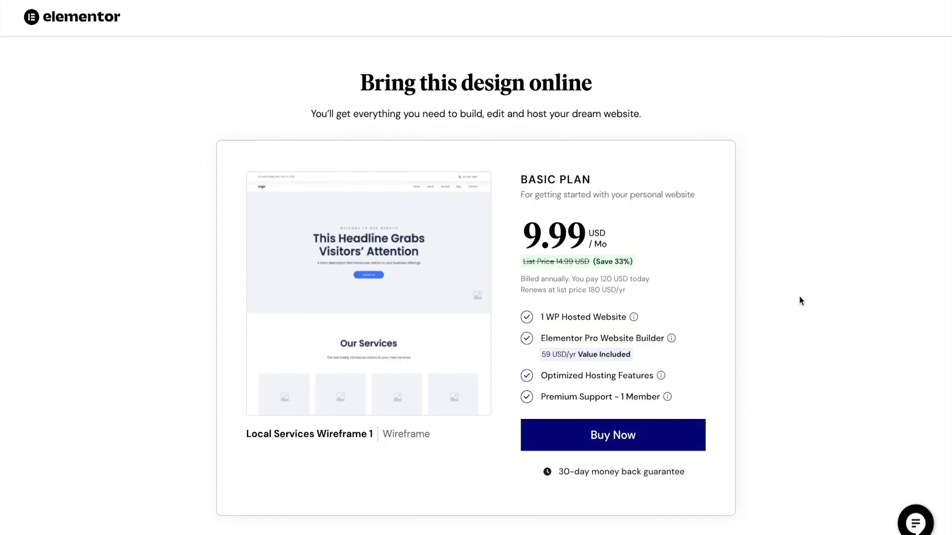
scroll(799, 296, down, 1)
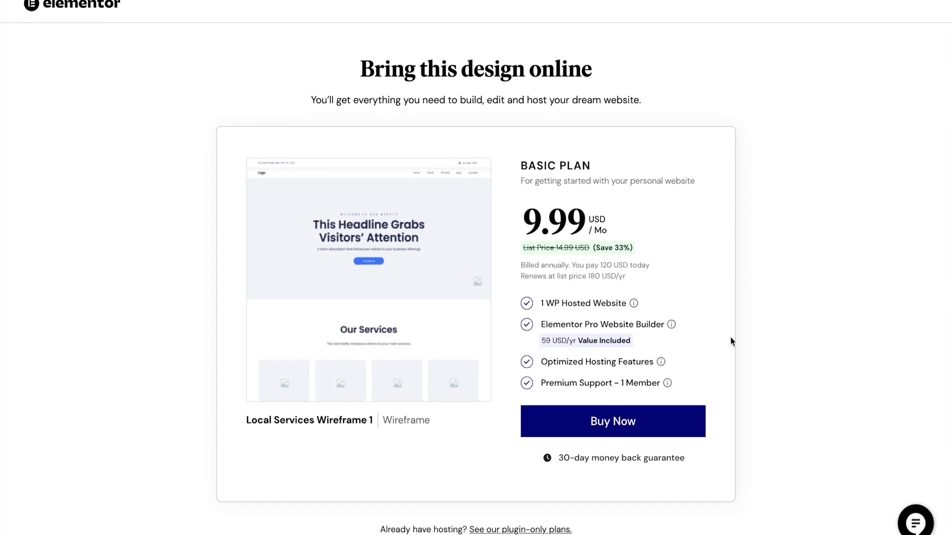
click(643, 420)
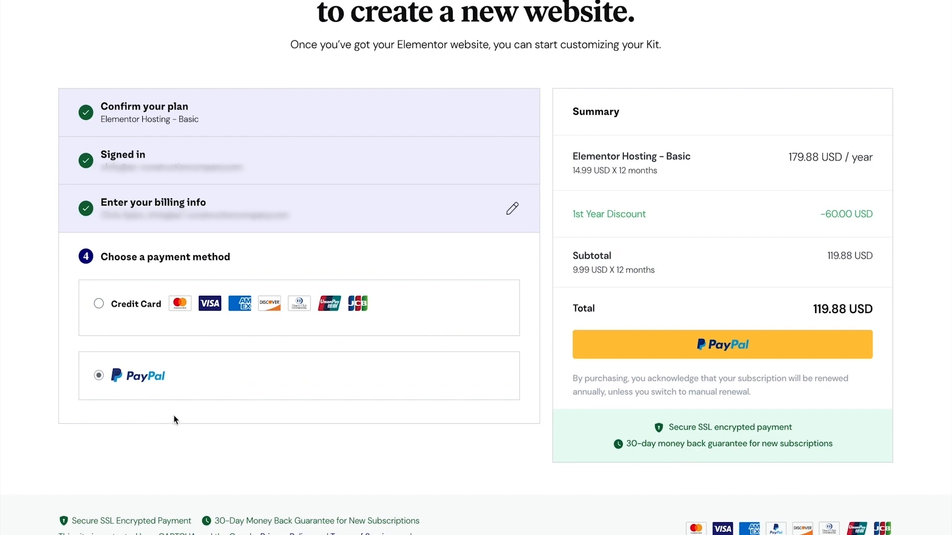
click(616, 352)
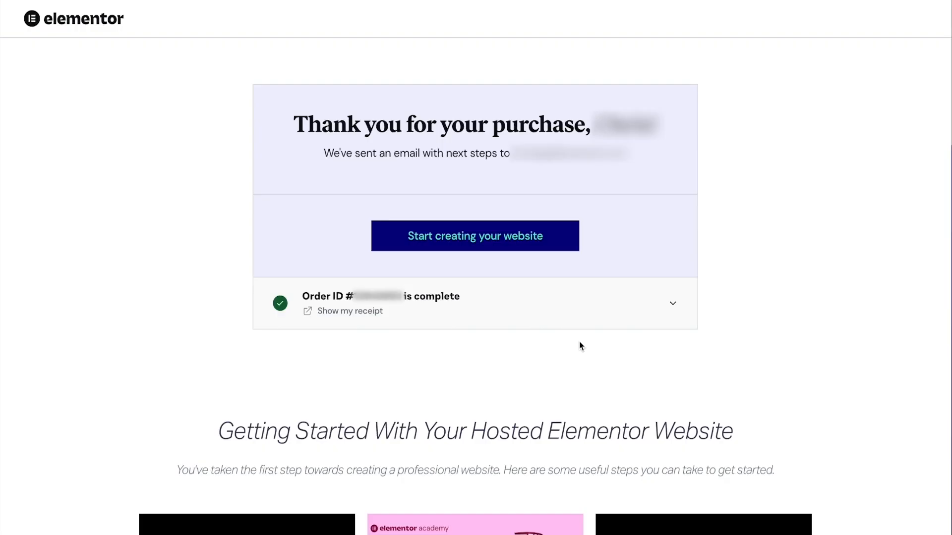
Step: Create the website with the name "ac construction", accept the domain acconstruction.elementor.cloud, and continue to the finished site
click(546, 245)
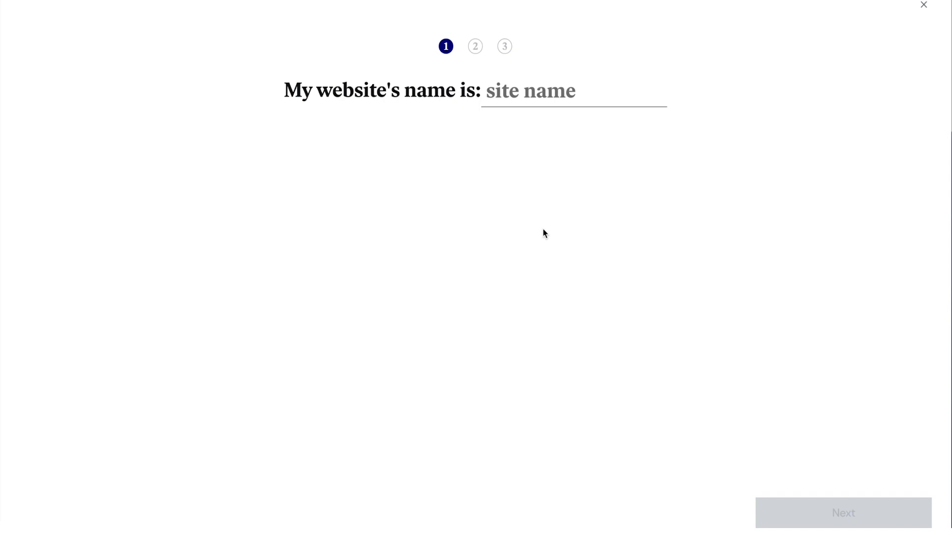
text(ac con)
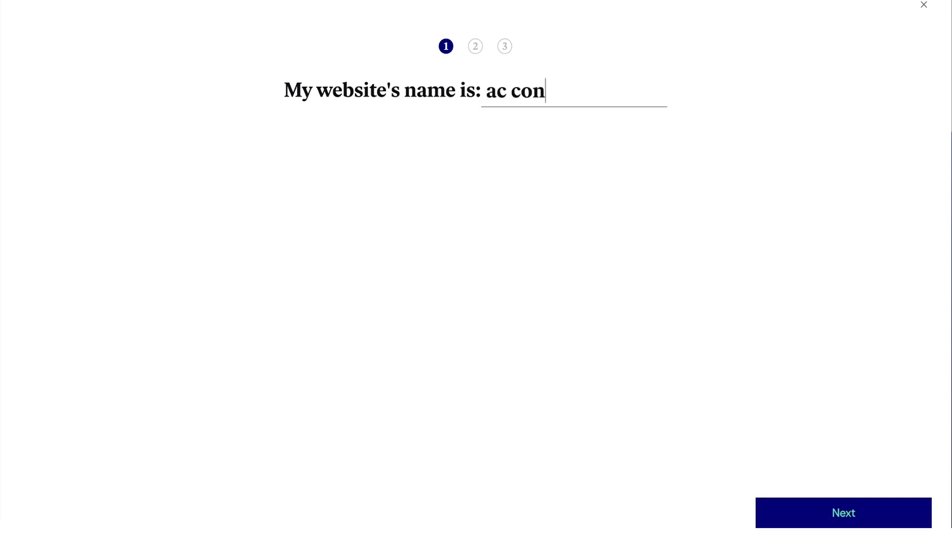
text(struction)
key(Return)
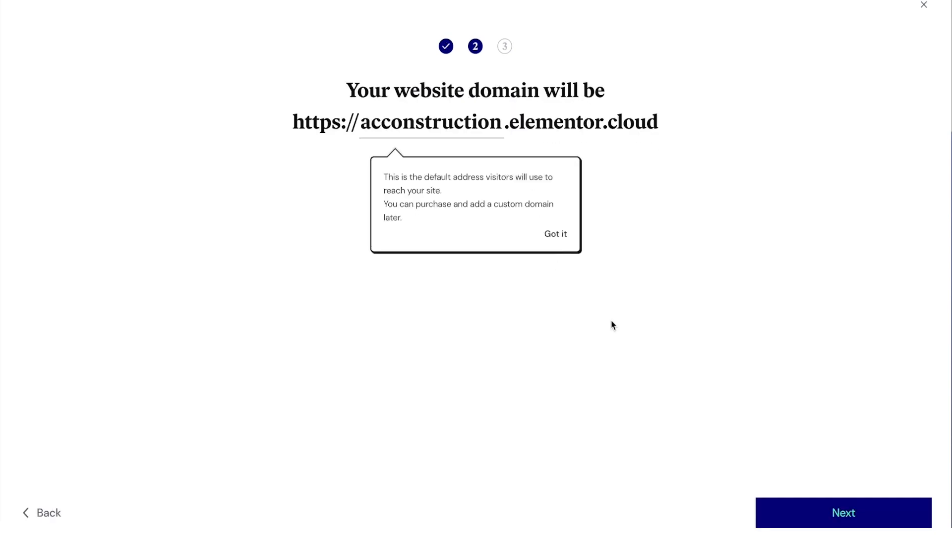
click(782, 510)
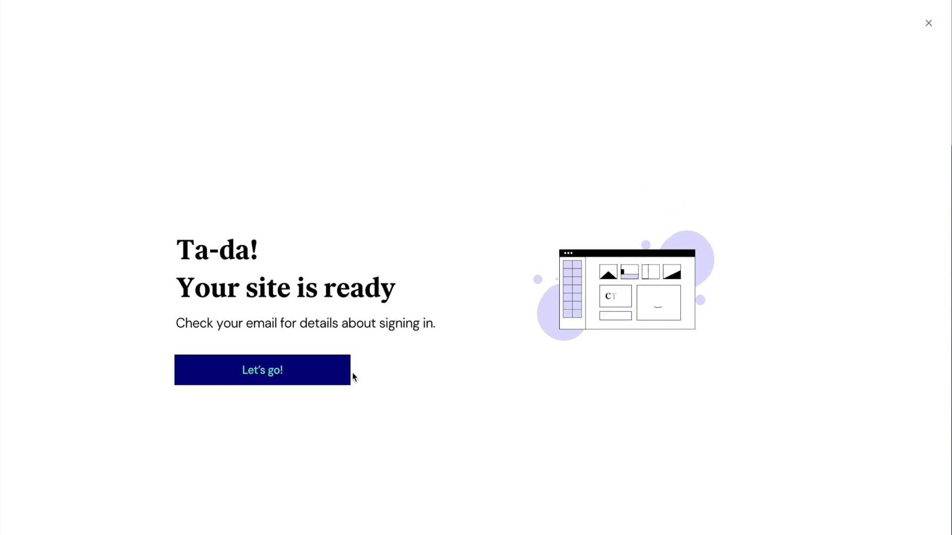
click(319, 374)
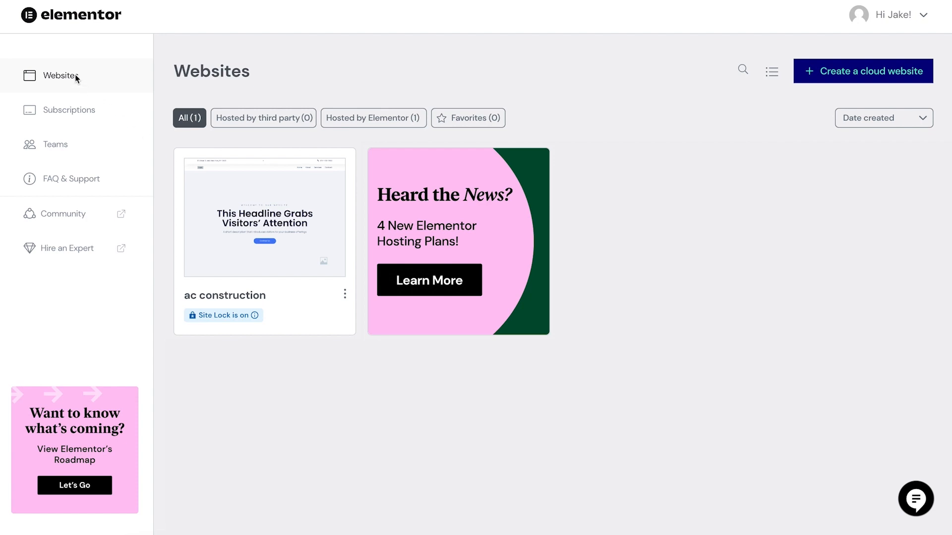
click(868, 17)
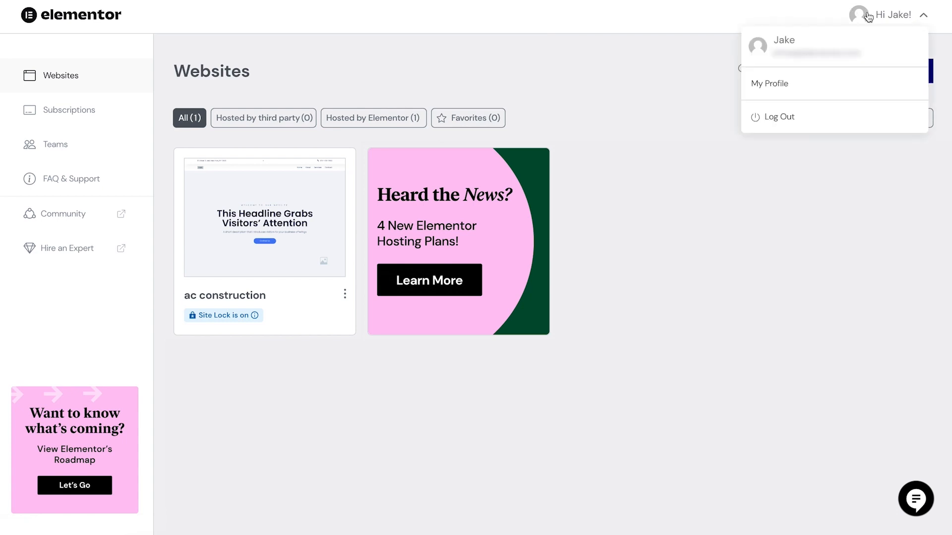
click(523, 43)
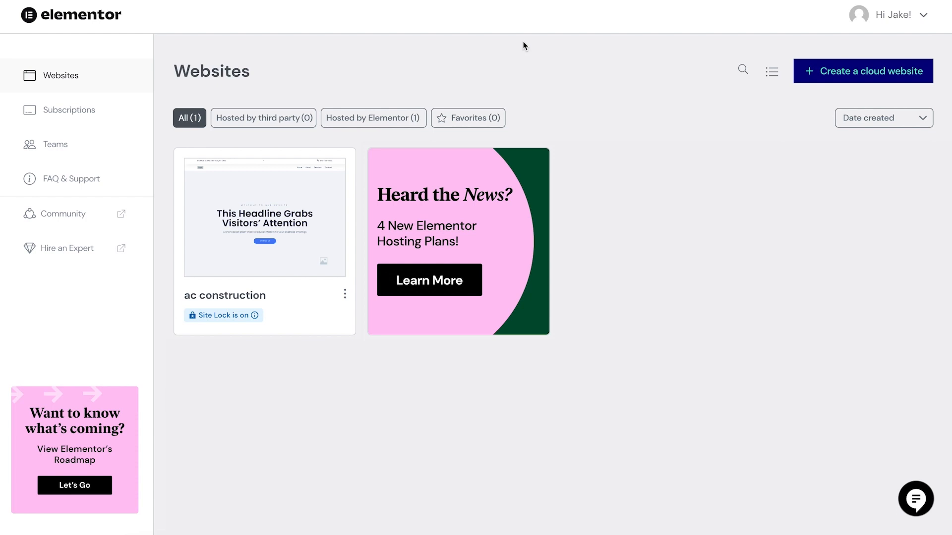
Step: Open the ac construction site's management page and examine its domain, email authentication, Site Lock, backup and debugging settings
mouse_move(220, 192)
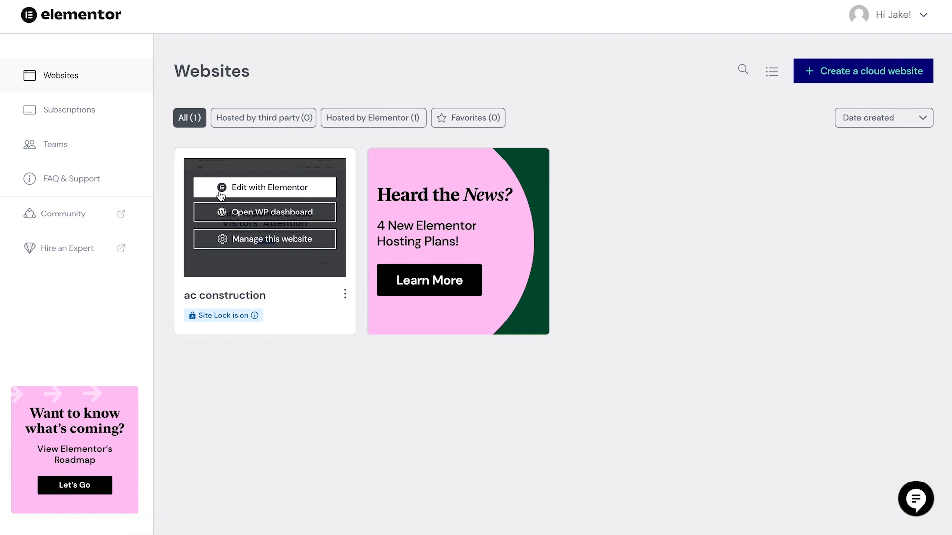
click(236, 240)
scroll(275, 250, down, 5)
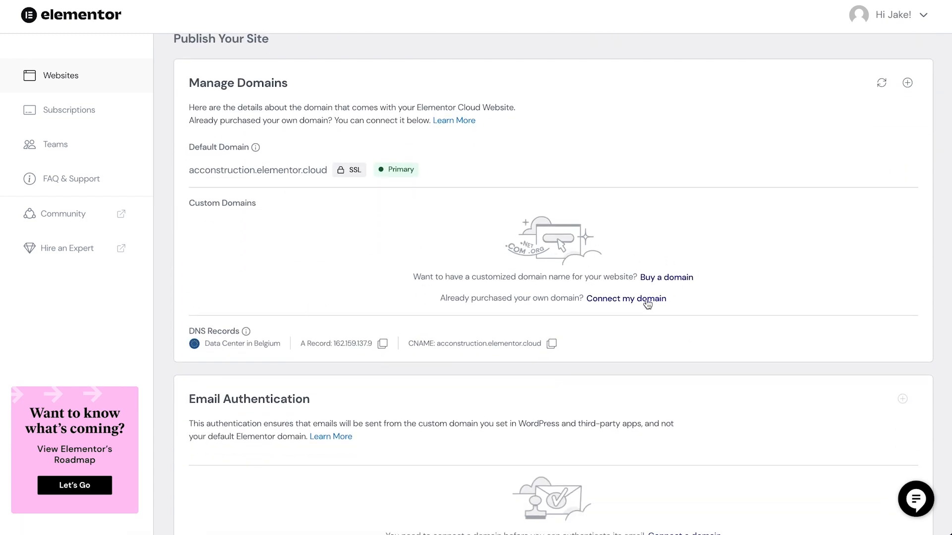
scroll(664, 305, down, 5)
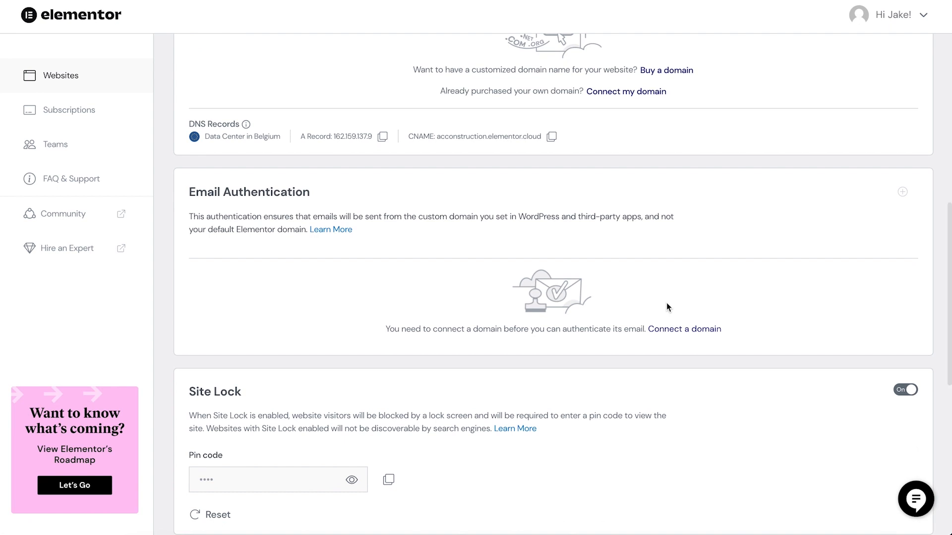
scroll(610, 320, down, 3)
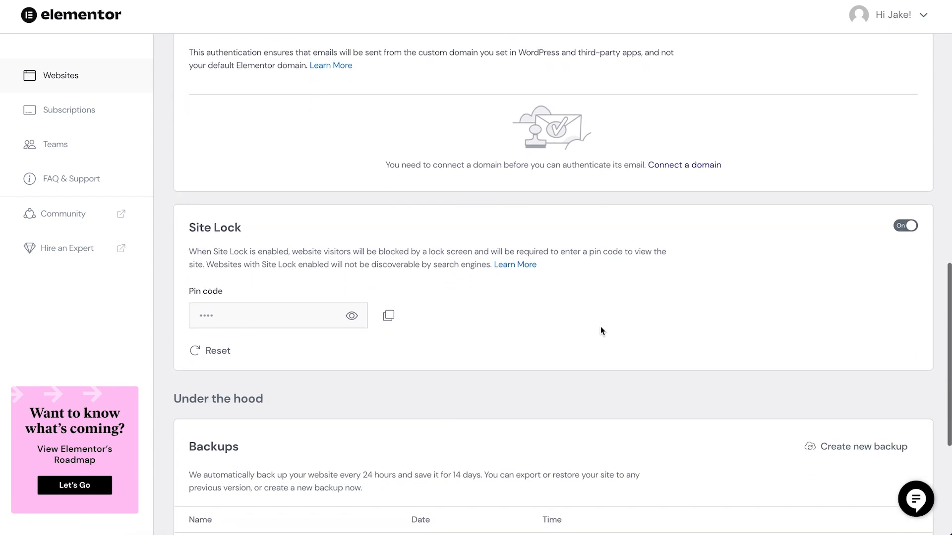
scroll(601, 330, down, 4)
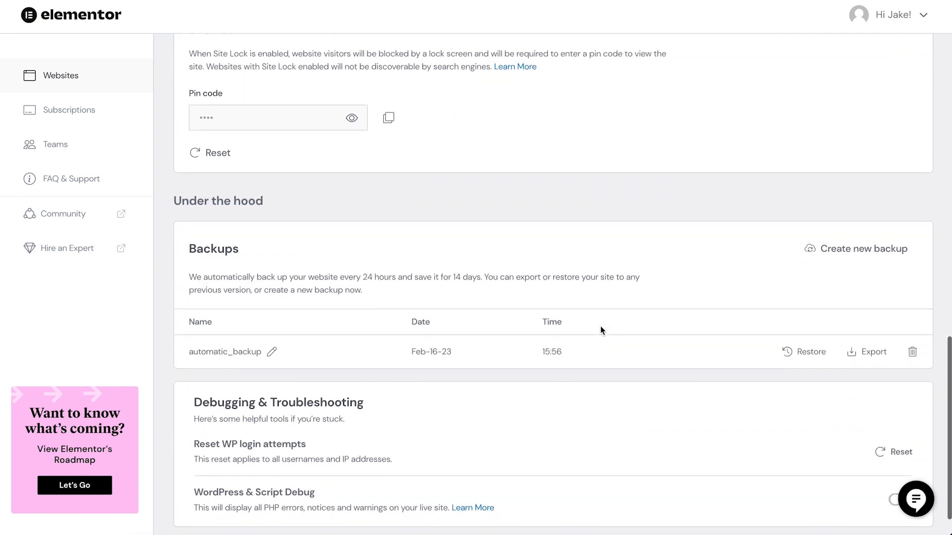
scroll(601, 327, down, 1)
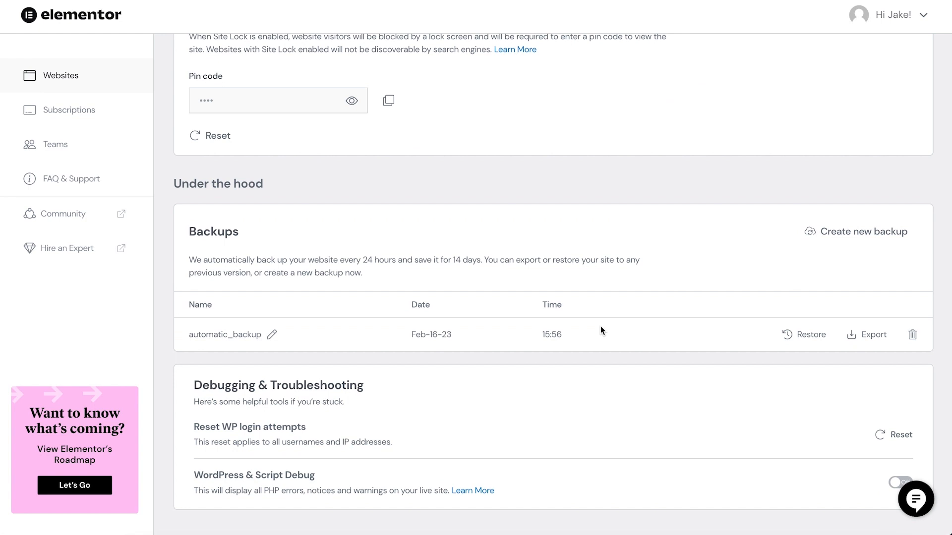
scroll(599, 326, down, 1)
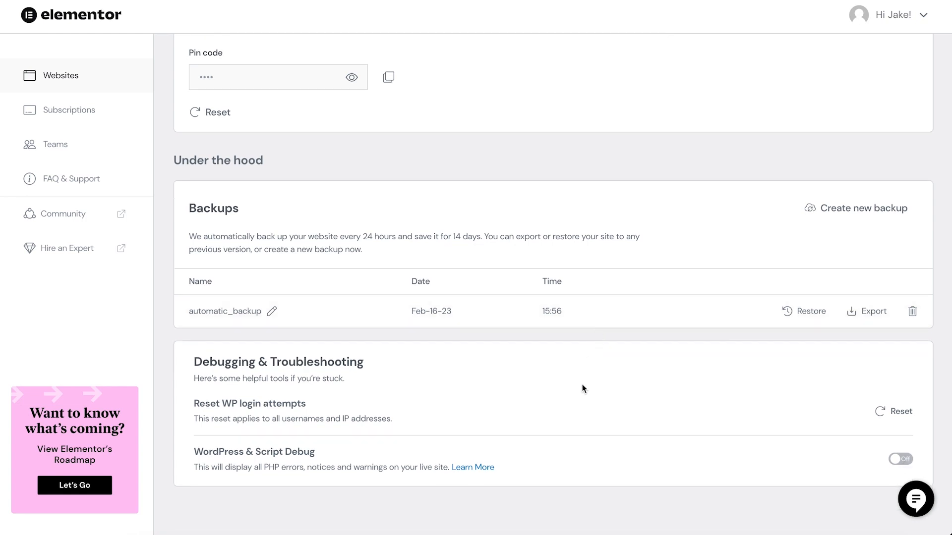
scroll(584, 396, up, 9)
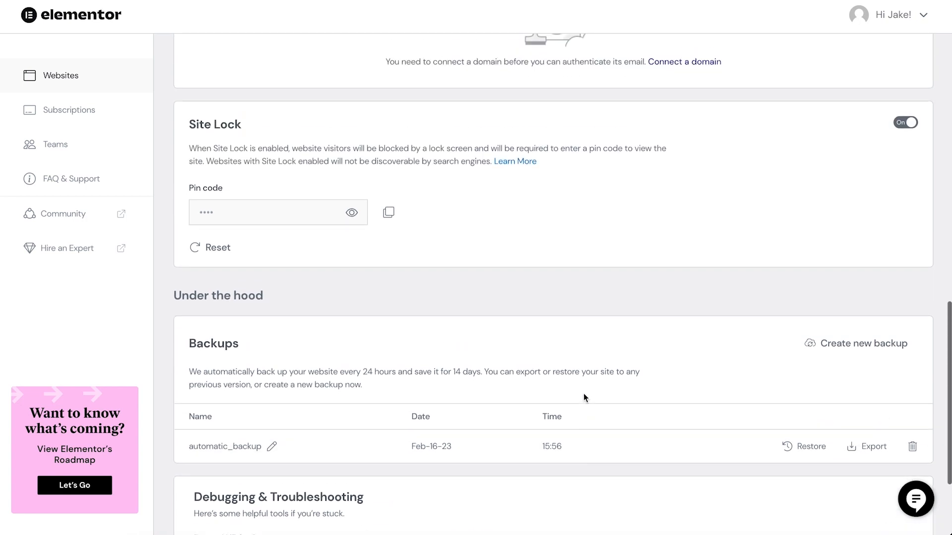
scroll(584, 397, up, 8)
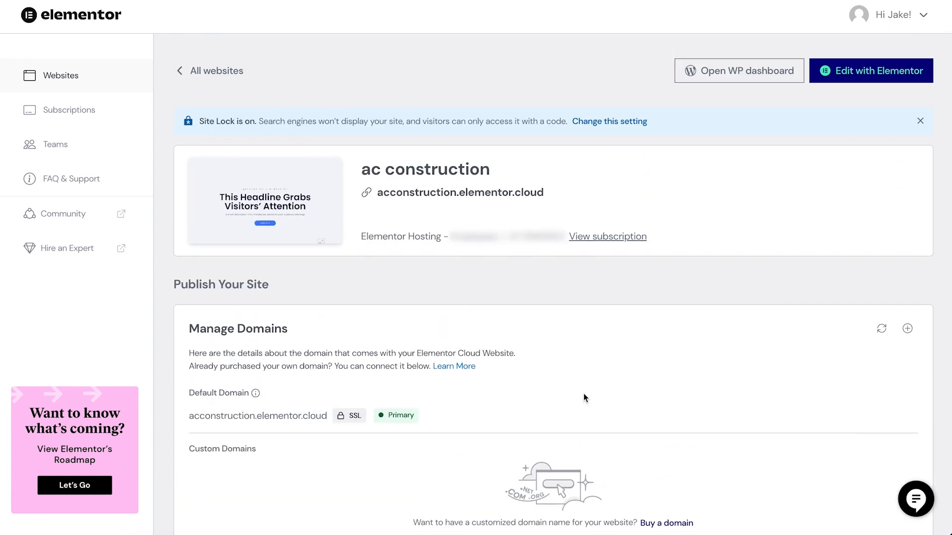
Step: Open the site's WordPress dashboard and visit the live site to look over its home page
click(689, 79)
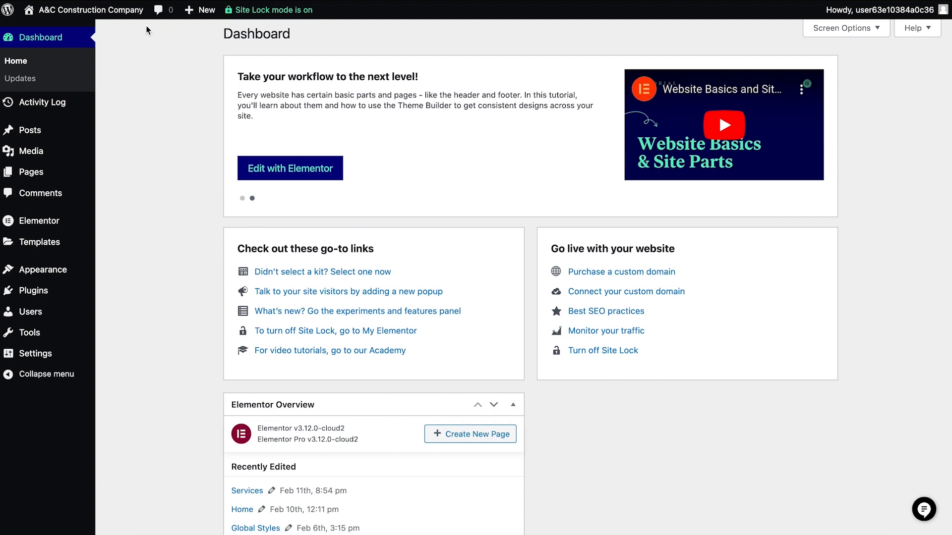
mouse_move(125, 15)
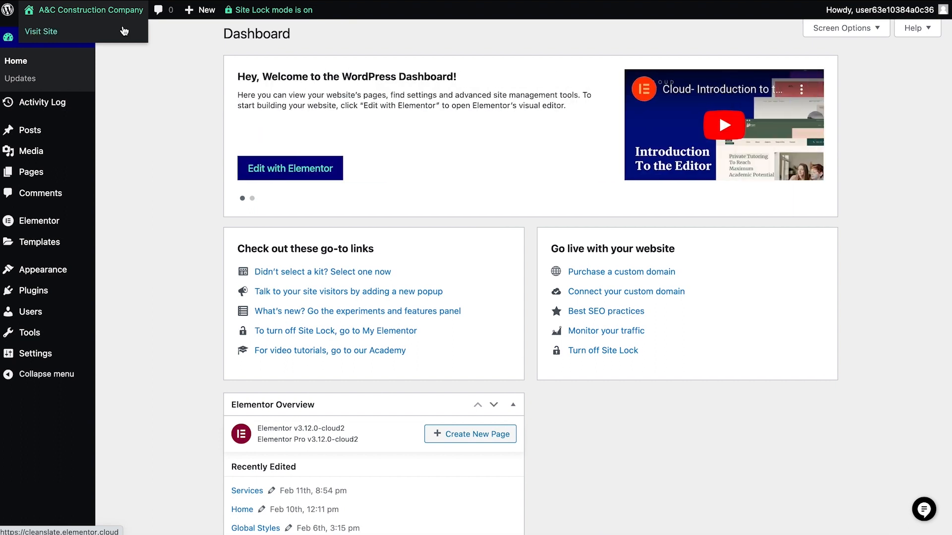
click(124, 31)
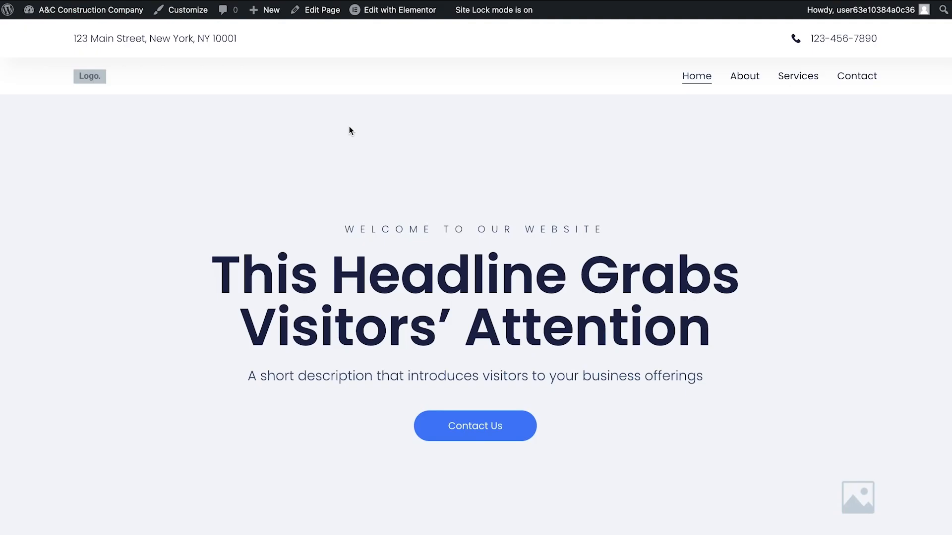
scroll(349, 127, down, 10)
scroll(349, 126, down, 10)
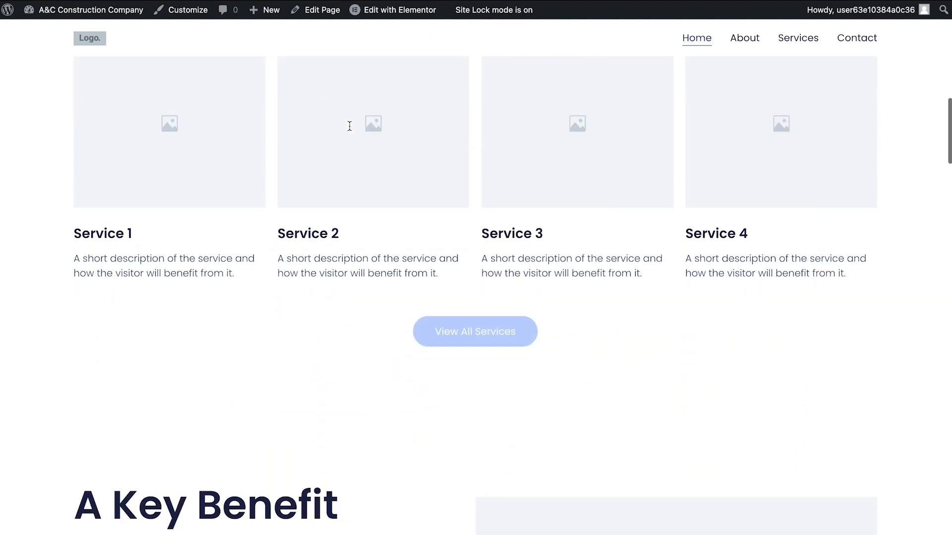
scroll(349, 130, up, 20)
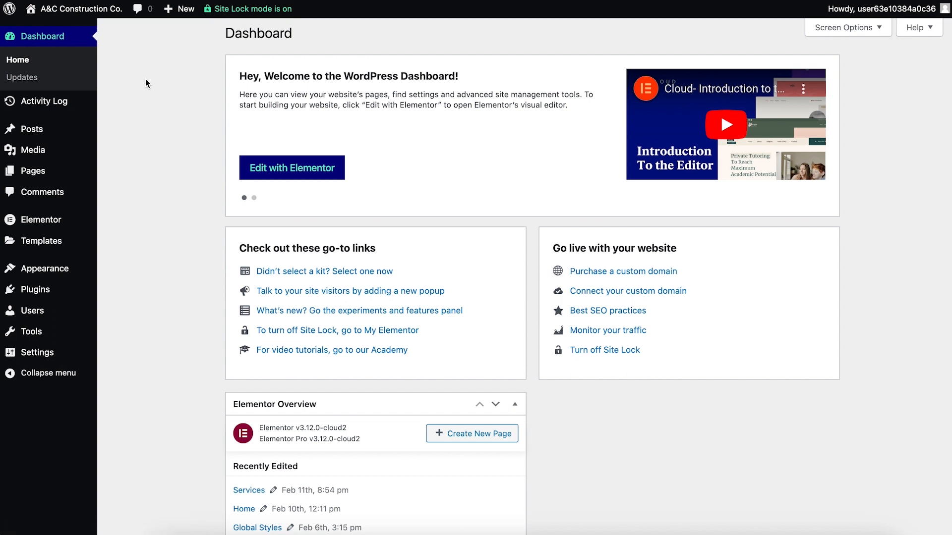
mouse_move(43, 131)
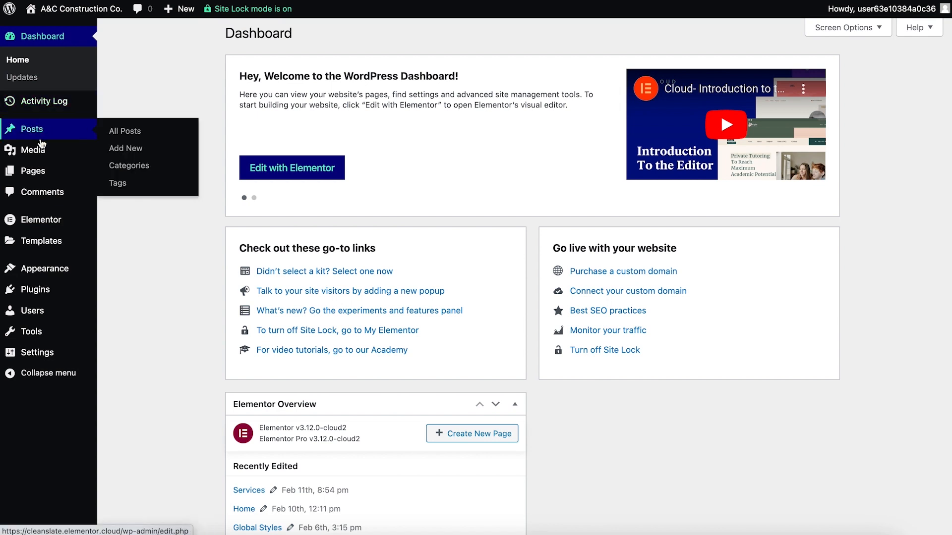
mouse_move(40, 152)
mouse_move(42, 173)
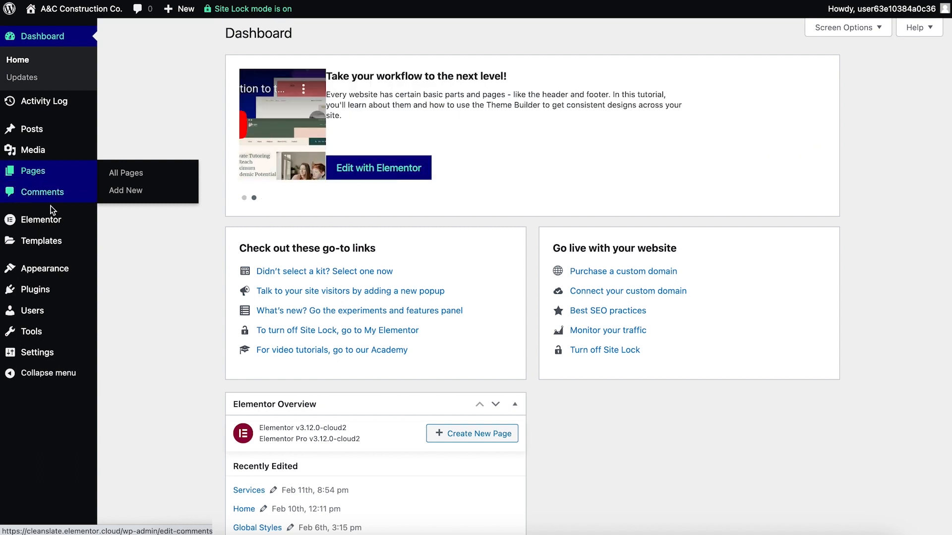
mouse_move(52, 221)
mouse_move(51, 240)
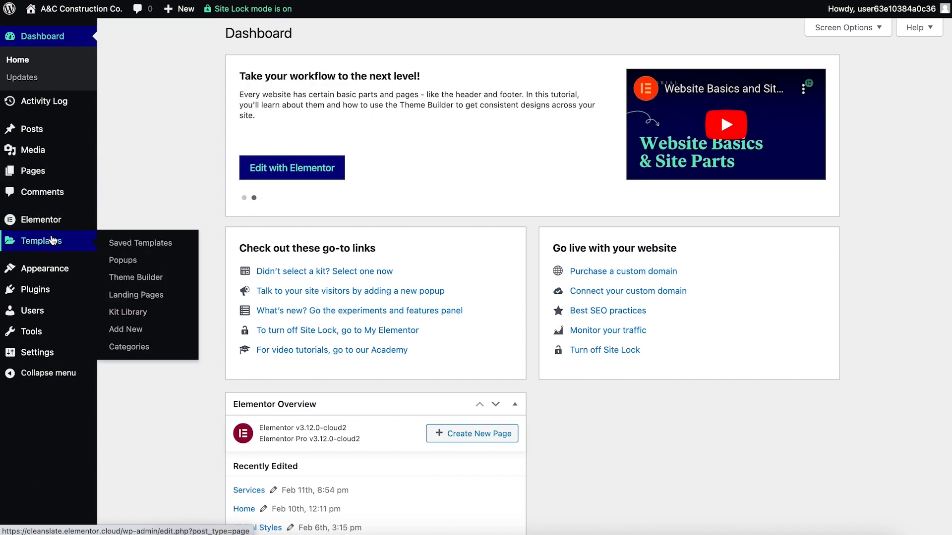
mouse_move(62, 269)
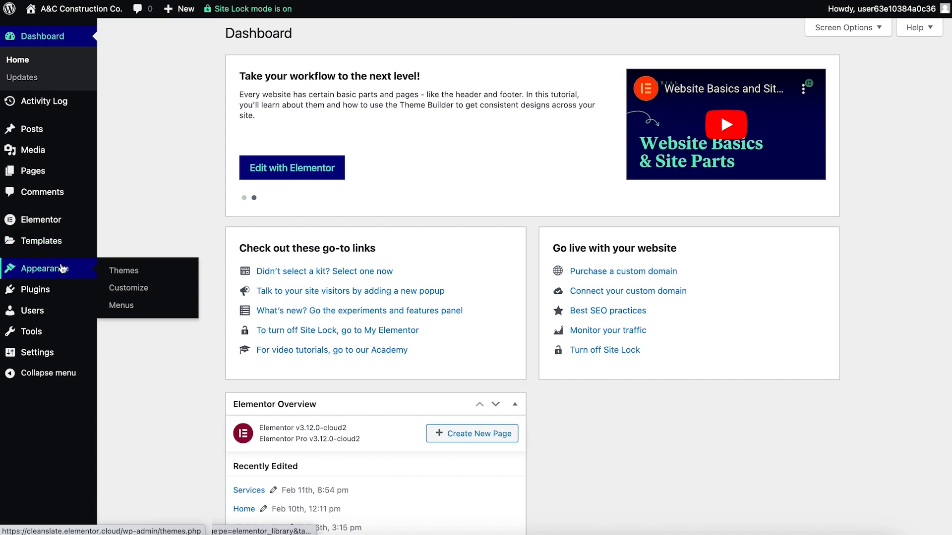
mouse_move(61, 290)
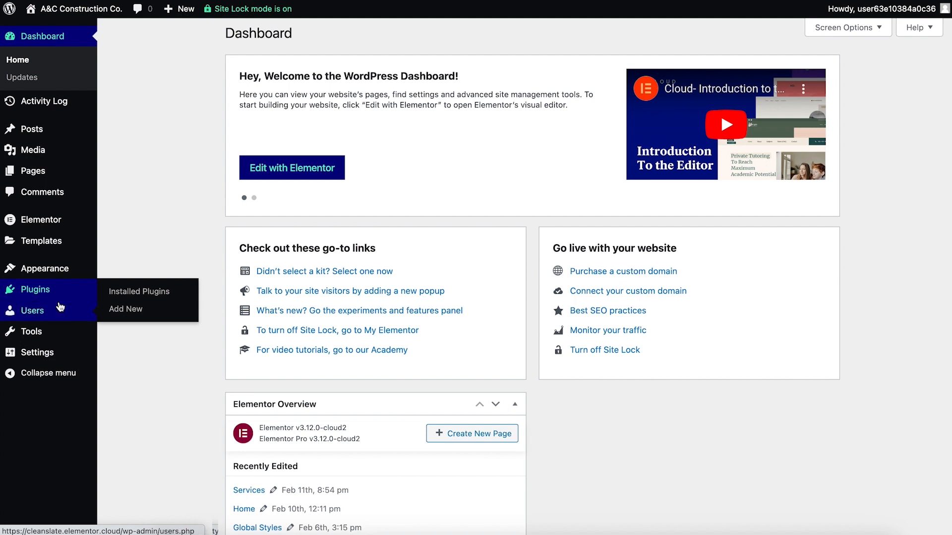
mouse_move(61, 308)
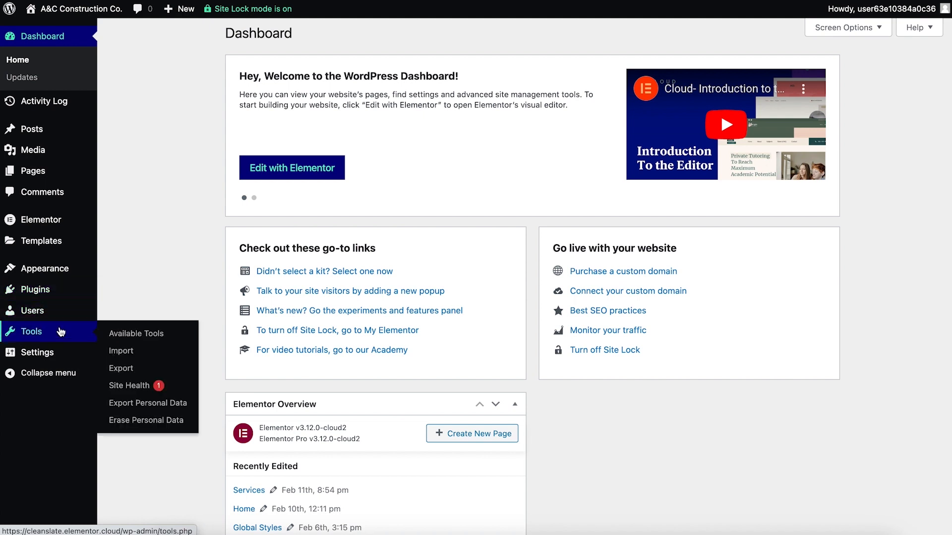
mouse_move(62, 354)
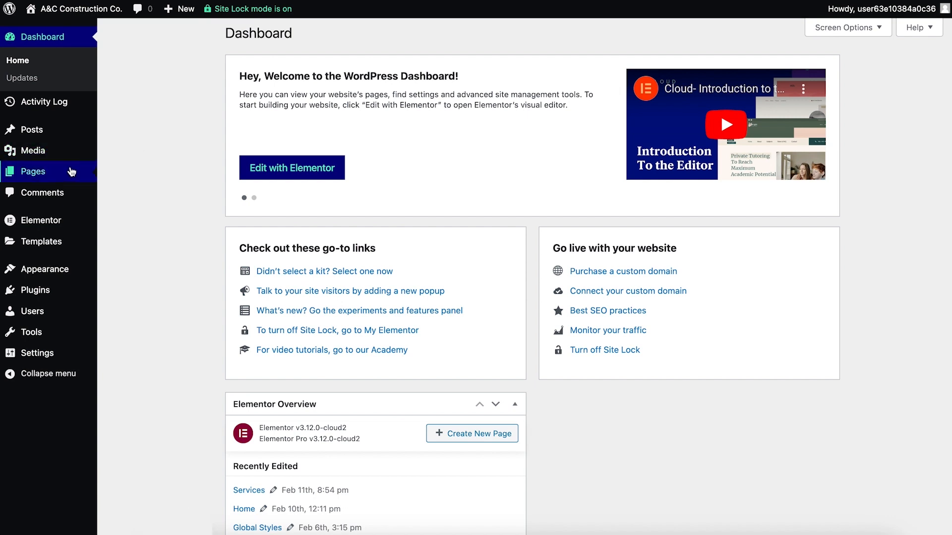
Step: Open the list of all pages and look over the additional options available for the Home page
mouse_move(71, 173)
click(121, 174)
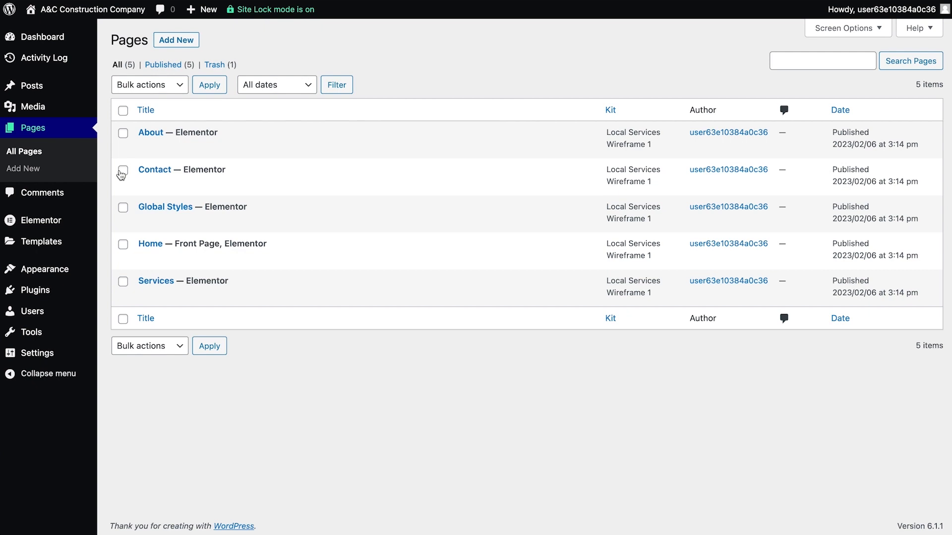
mouse_move(160, 257)
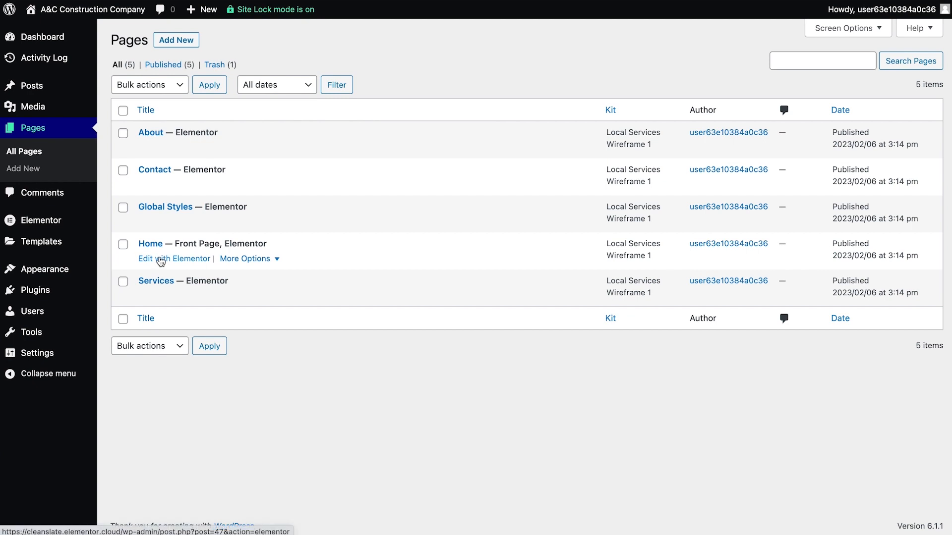
click(277, 260)
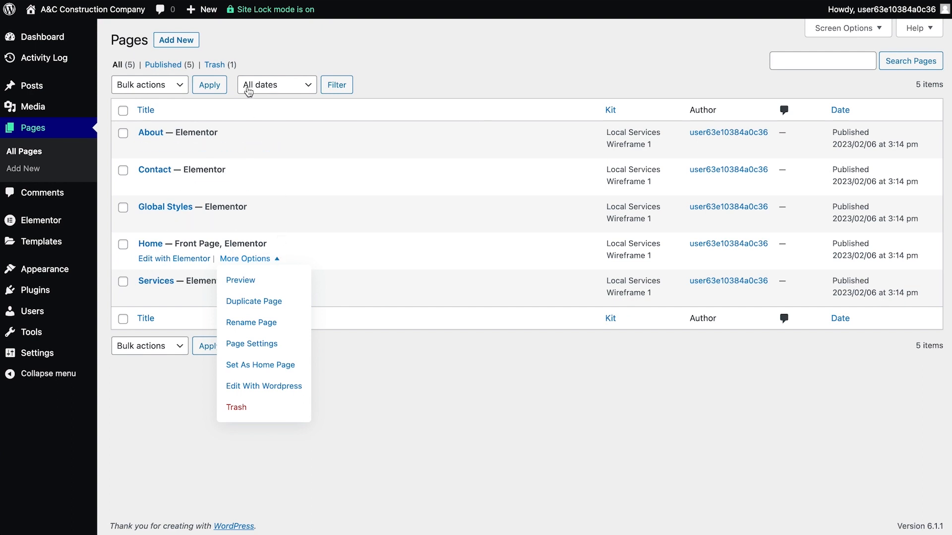
click(221, 44)
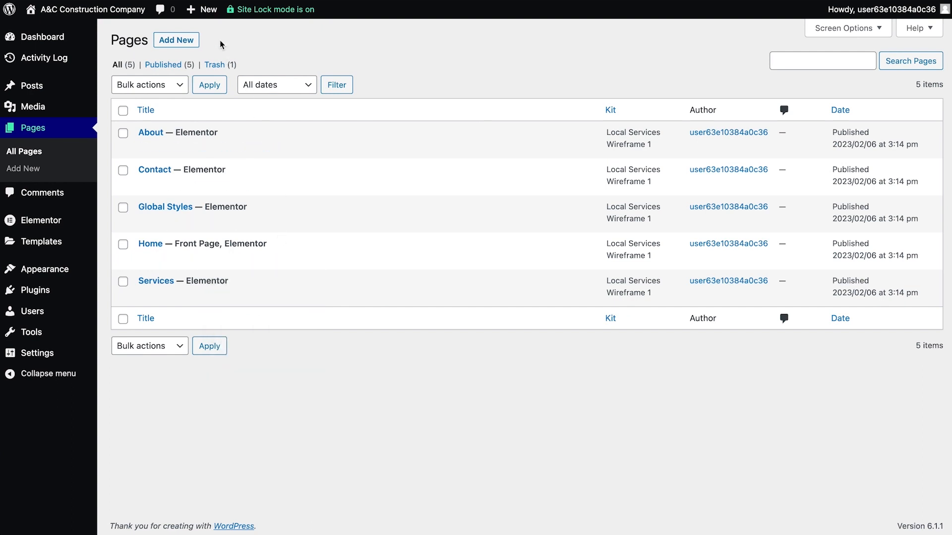
Step: Add a new page titled "Portfolio", publish it, and return to the dashboard
click(186, 45)
text(Portfolio)
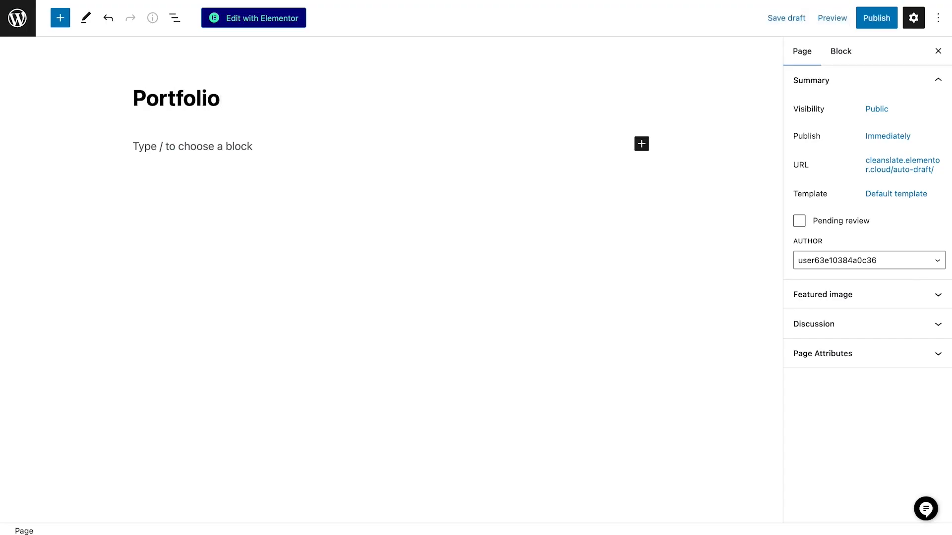
click(867, 26)
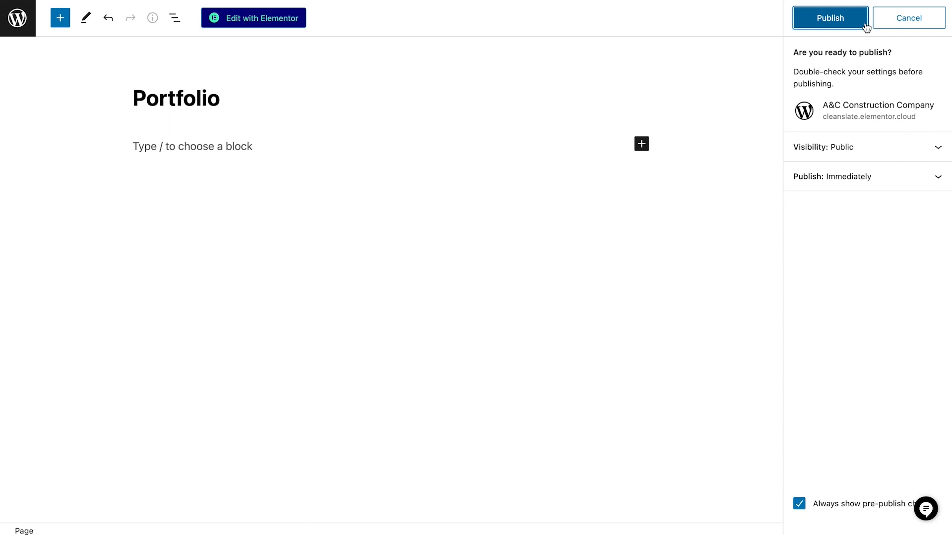
click(830, 18)
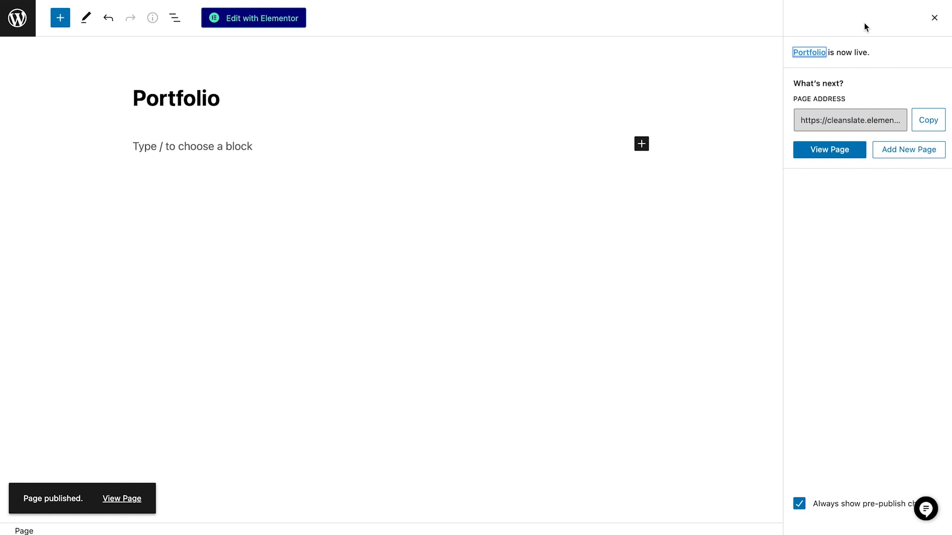
click(26, 24)
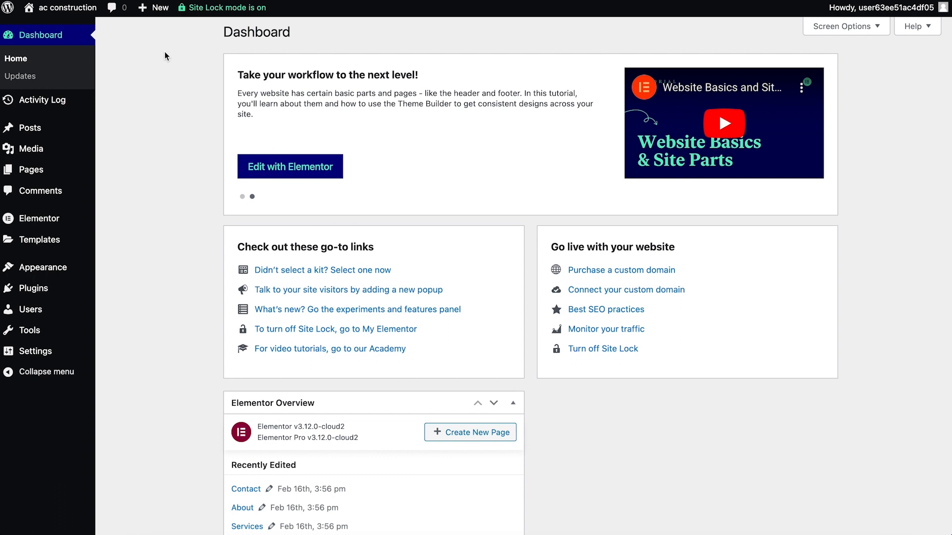
Step: Open the first "Blog Post Title" post for editing, examine its content and the available blocks, and go back to the posts list
click(38, 128)
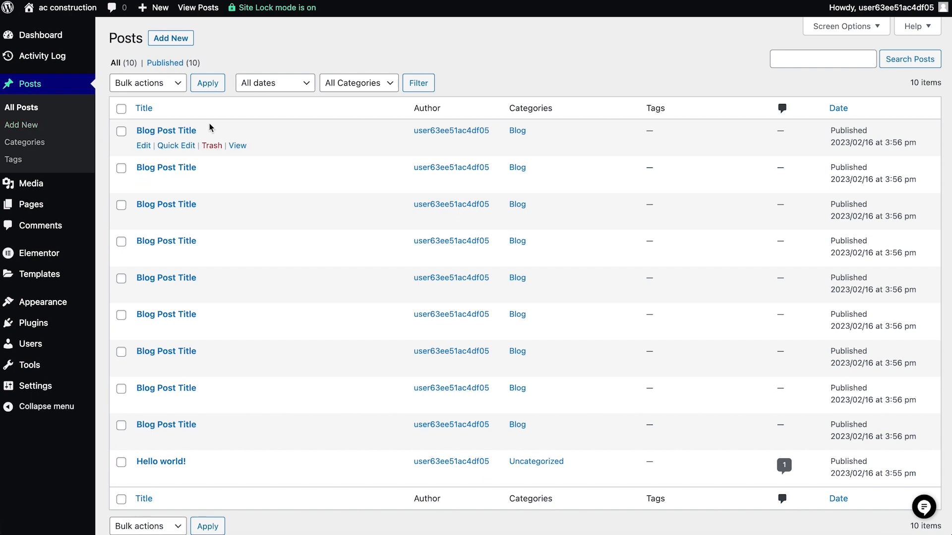
click(144, 149)
scroll(697, 231, down, 5)
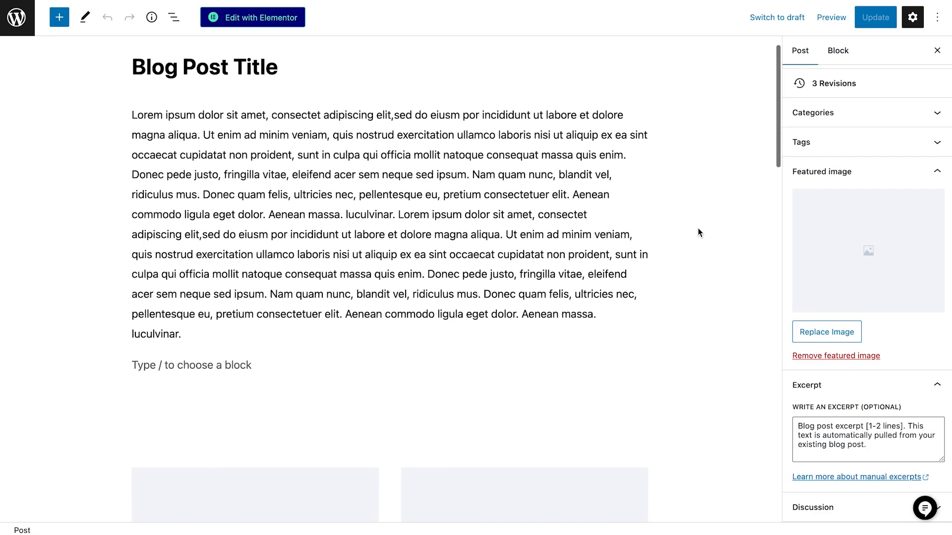
scroll(698, 232, down, 9)
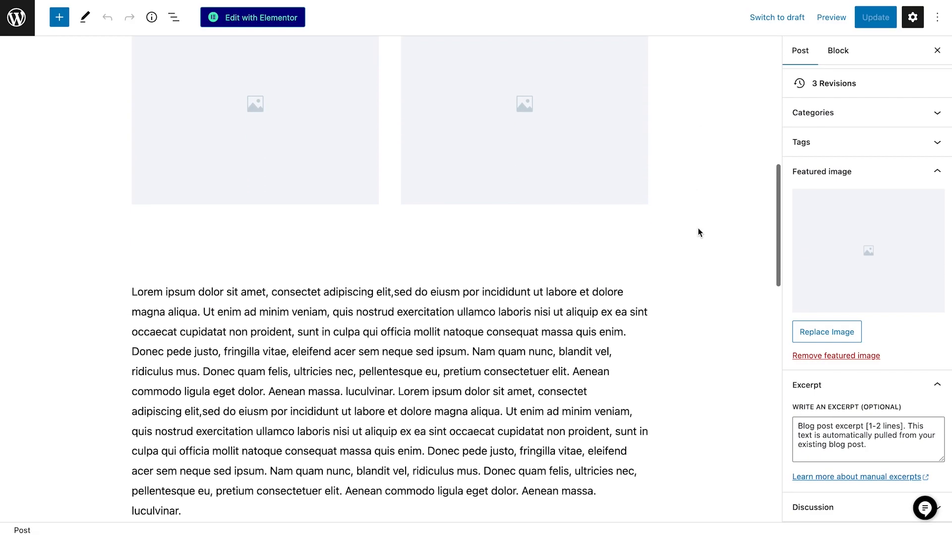
scroll(698, 233, down, 3)
scroll(698, 233, up, 6)
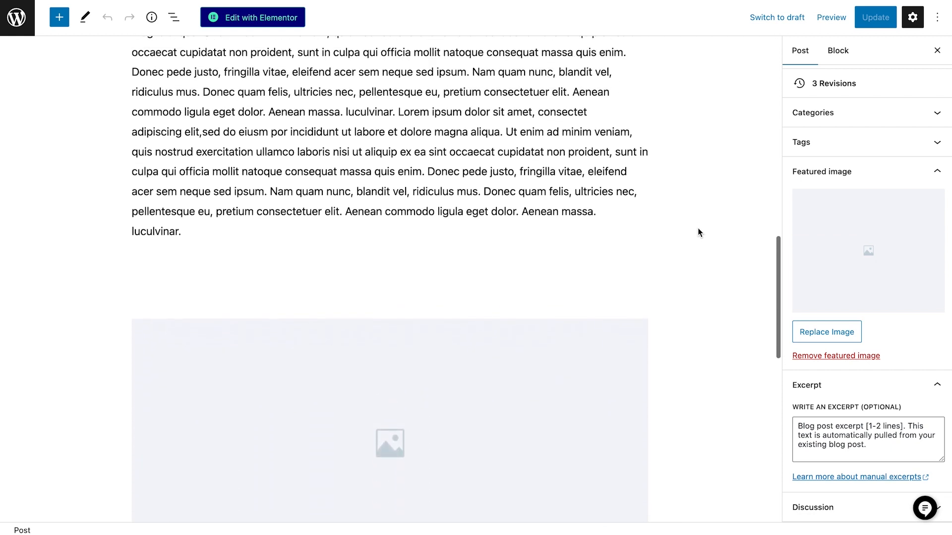
scroll(697, 232, up, 9)
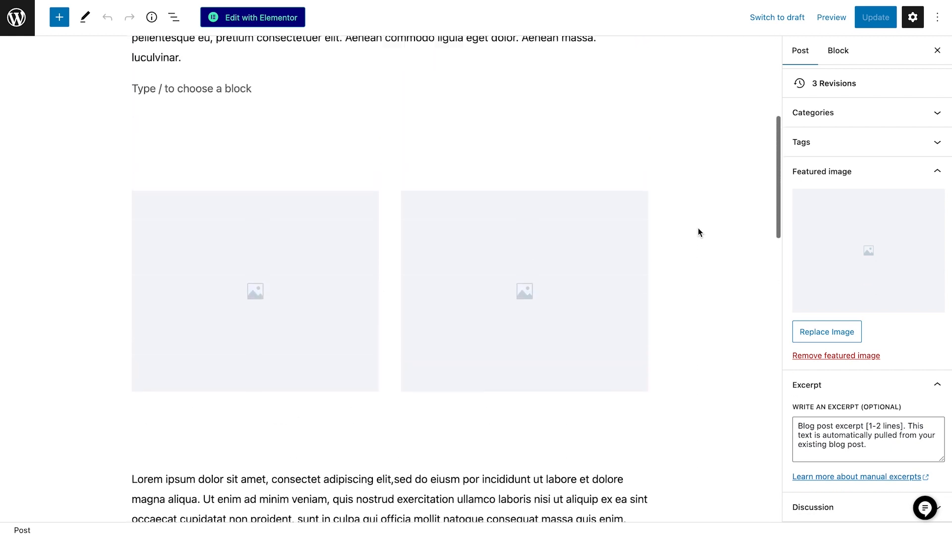
scroll(698, 233, up, 2)
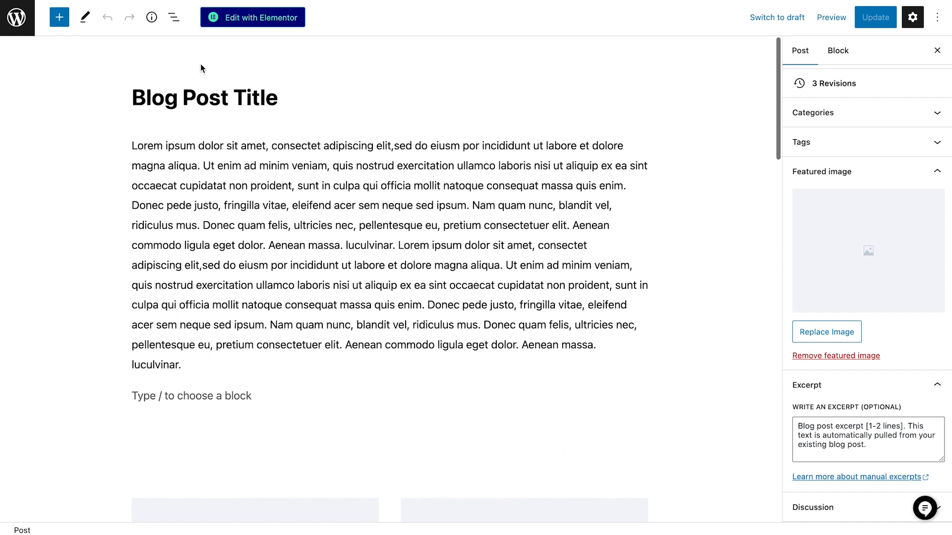
click(59, 18)
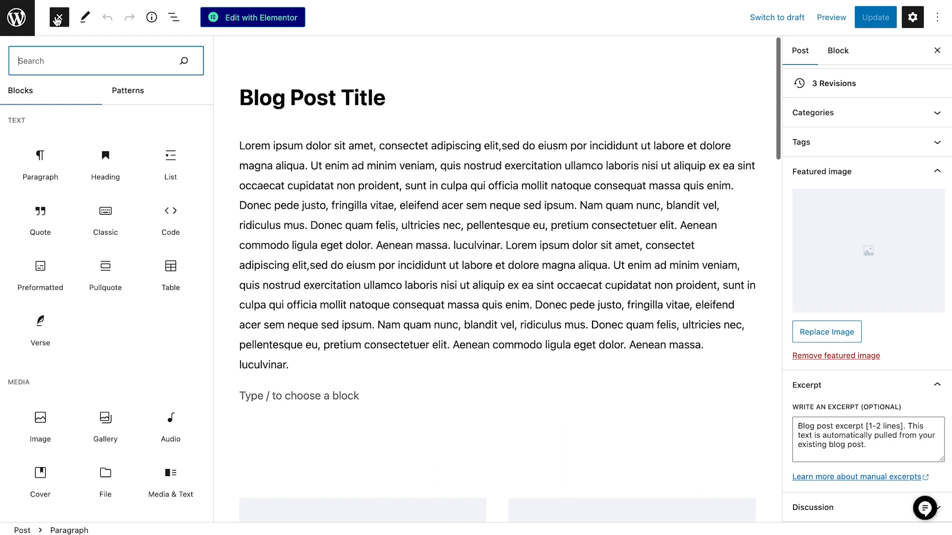
click(9, 23)
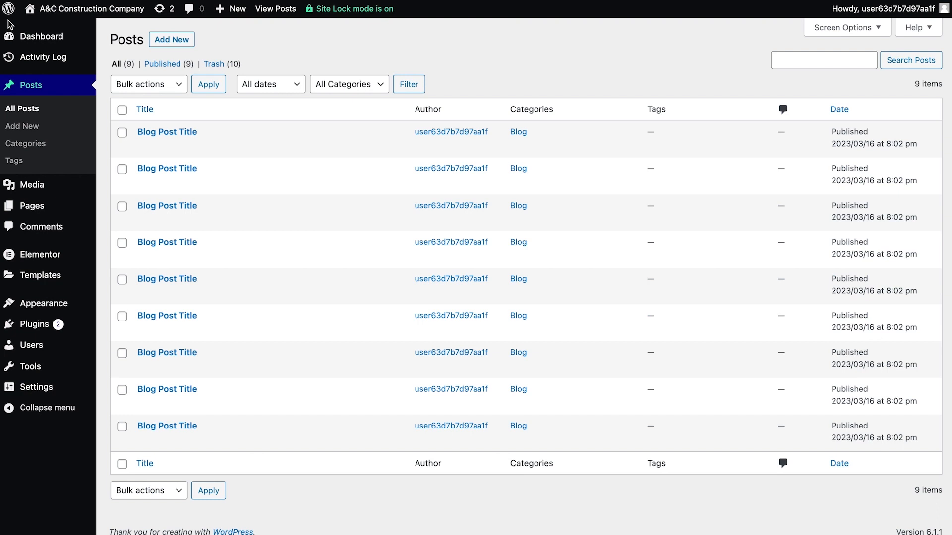
Step: Create a new post titled "Kitchen Remodel Project" with an excerpt about the client wanting a functional, stylish kitchen with more storage and a better layout
click(187, 46)
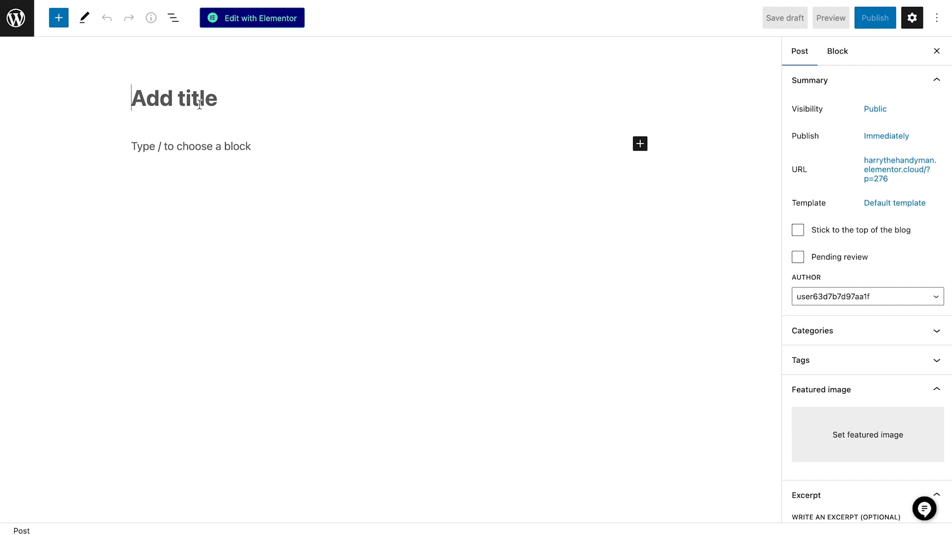
text(Kitchen Remodel Project)
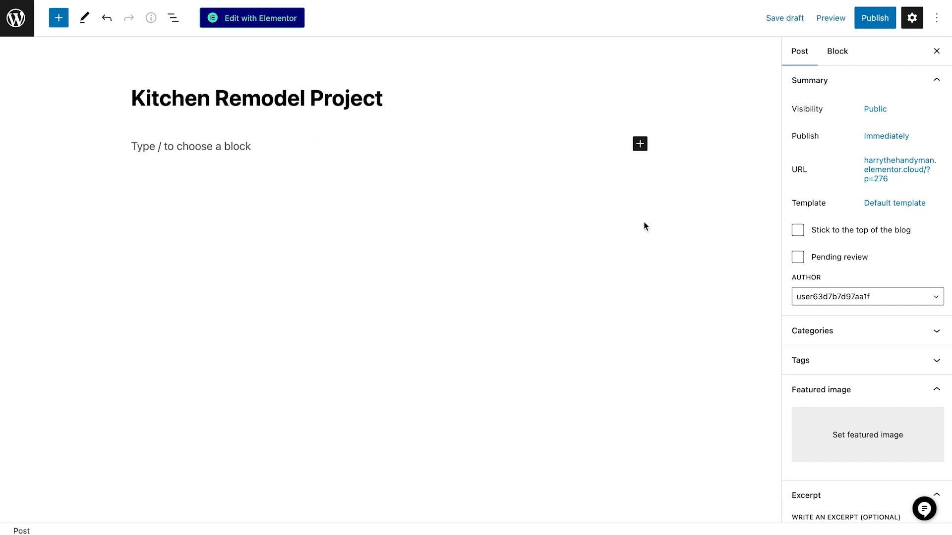
scroll(877, 308, down, 3)
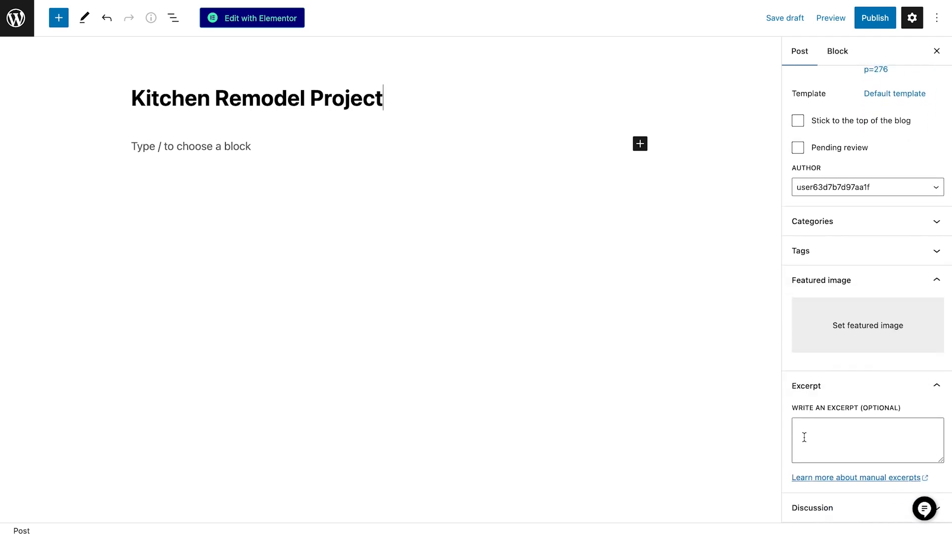
click(804, 437)
text(Jane wanted her new kitchen to be both functional and stylish. She needed more storage space and a better layout for cooking and entertaining.)
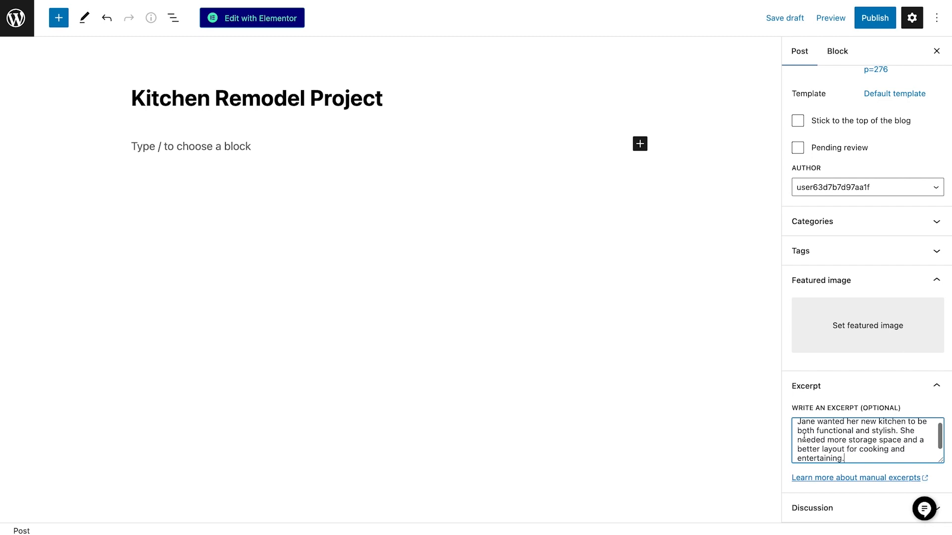
Step: Upload Remodeling.jpg as the featured image, with "Image of contractor remodeling a kitchen." as its alt text, caption and description
click(823, 326)
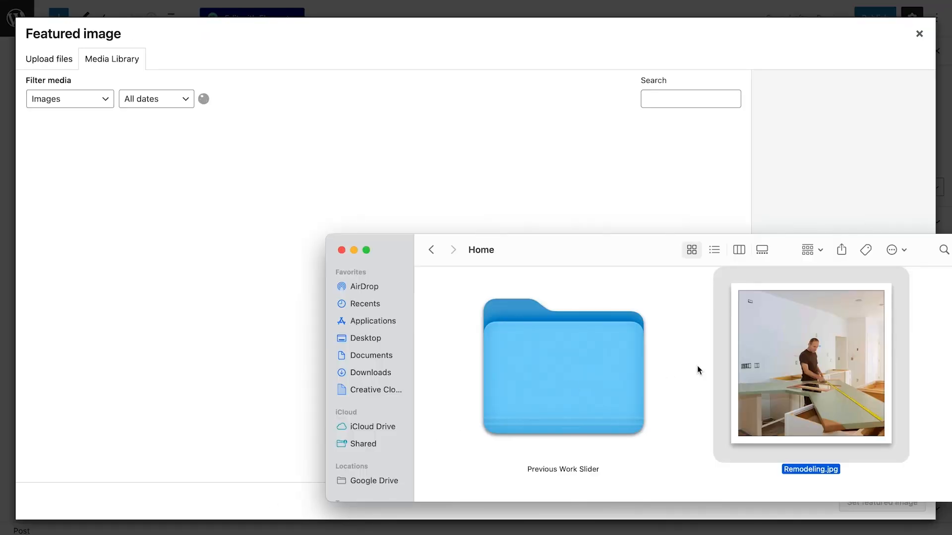
drag(780, 358, 300, 195)
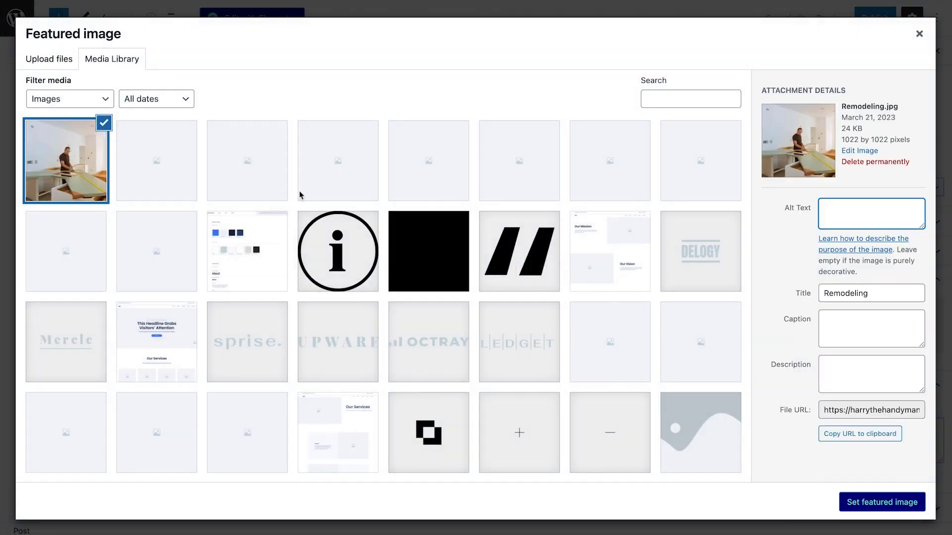
text(Image of contractor remodeling a kitchen.)
click(840, 326)
text(Image of contractor remodeling a kitchen.)
click(844, 365)
text(Image of contractor remodeling a kitchen.)
click(849, 503)
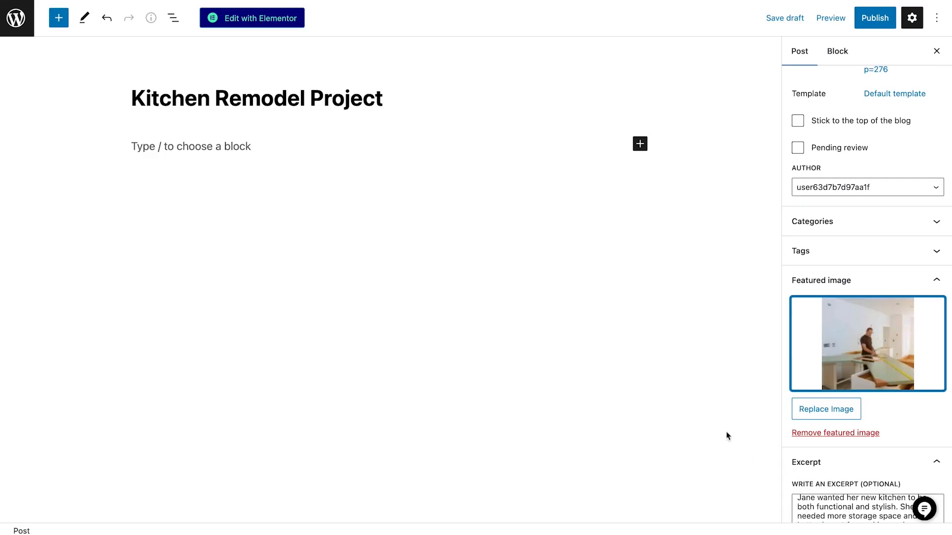
Step: Paste the copied kitchen remodel article with its images into the post body and publish the post
click(353, 145)
key(super+v)
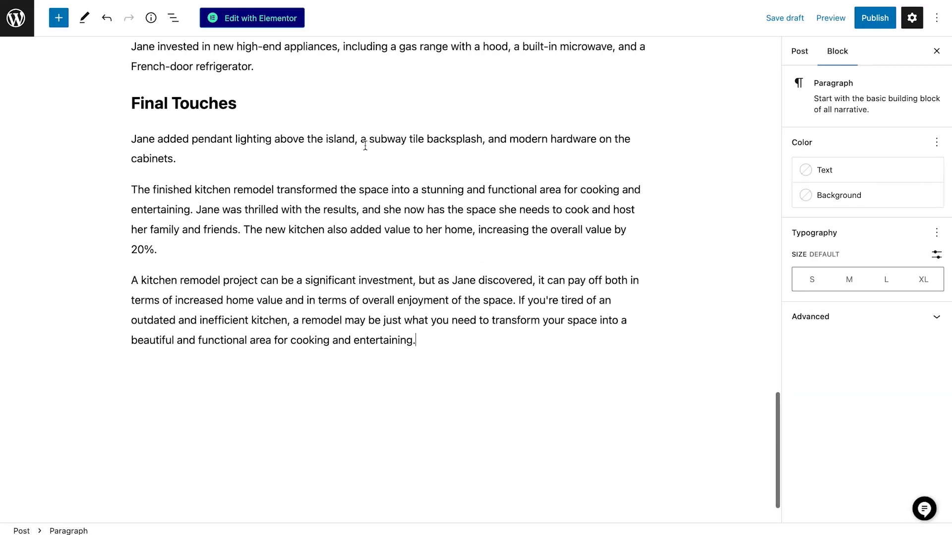
scroll(649, 121, up, 20)
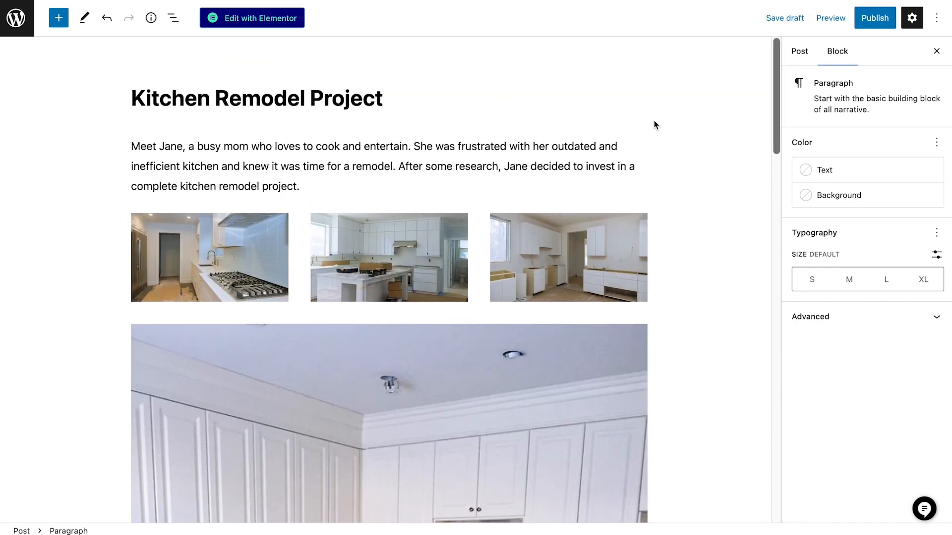
click(887, 21)
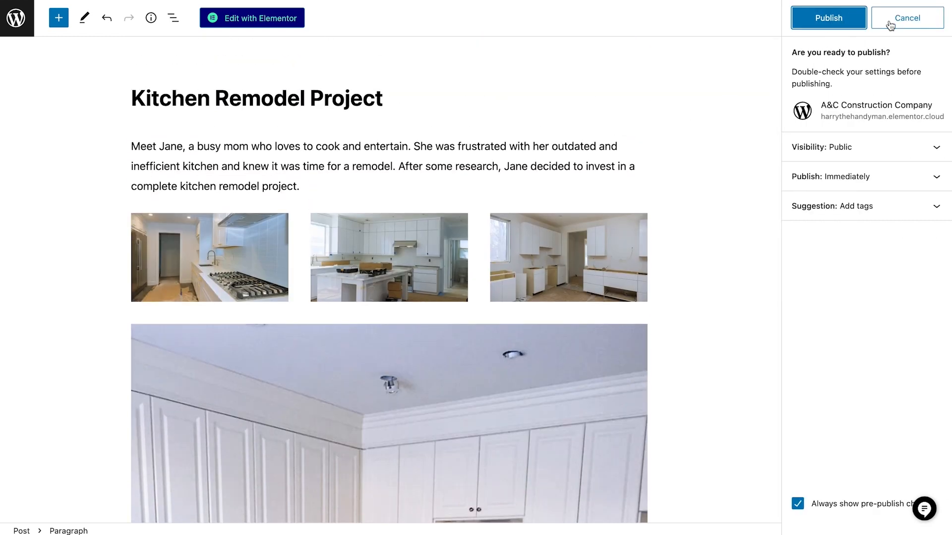
click(838, 20)
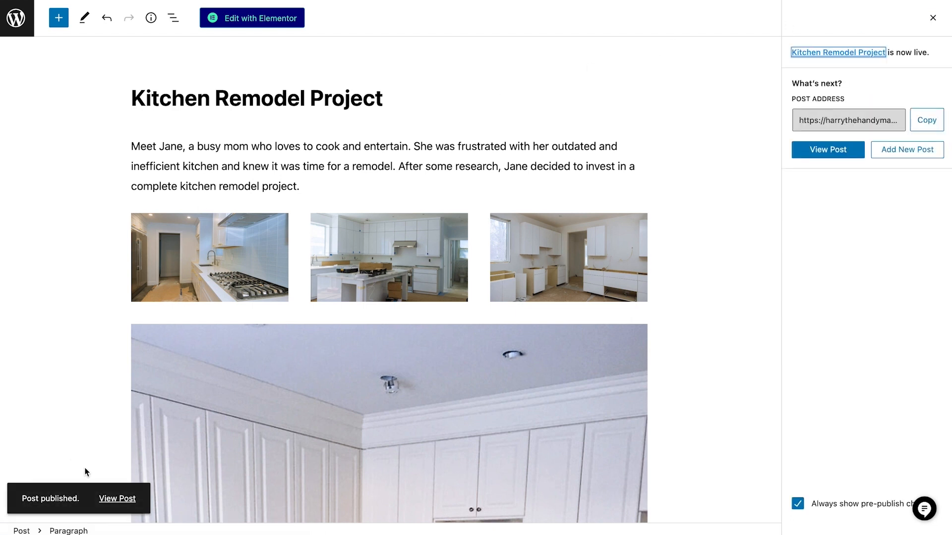
Step: View the published Kitchen Remodel Project post on the live site and look over its images, excerpt and title
click(109, 499)
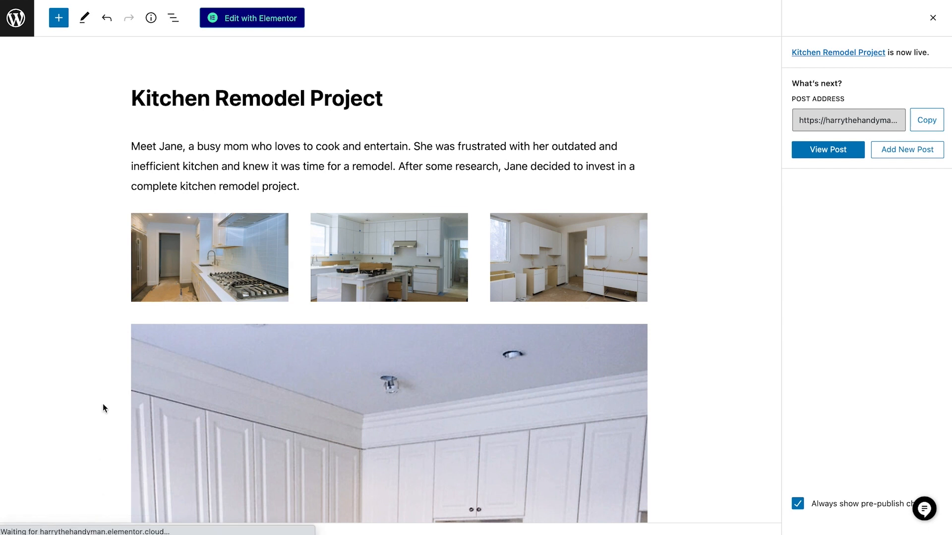
scroll(89, 294, up, 6)
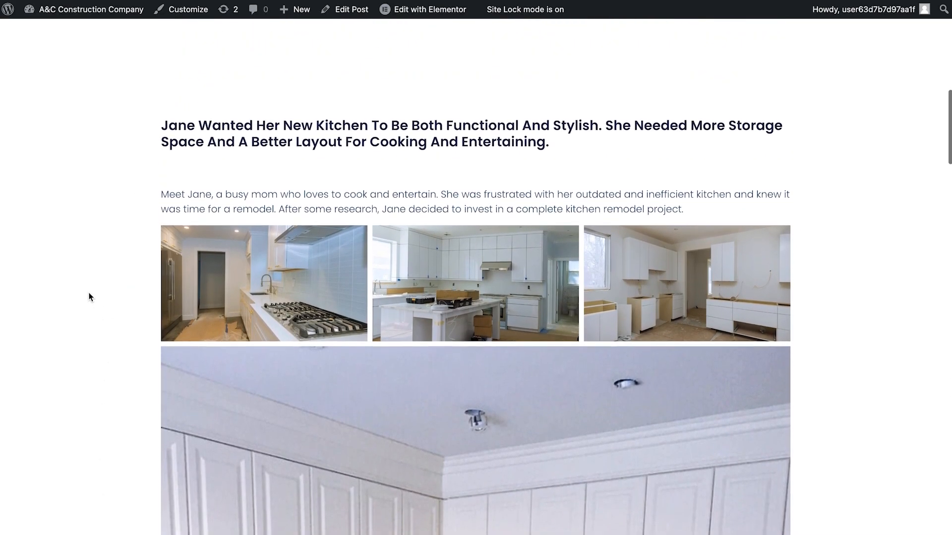
scroll(90, 297, up, 9)
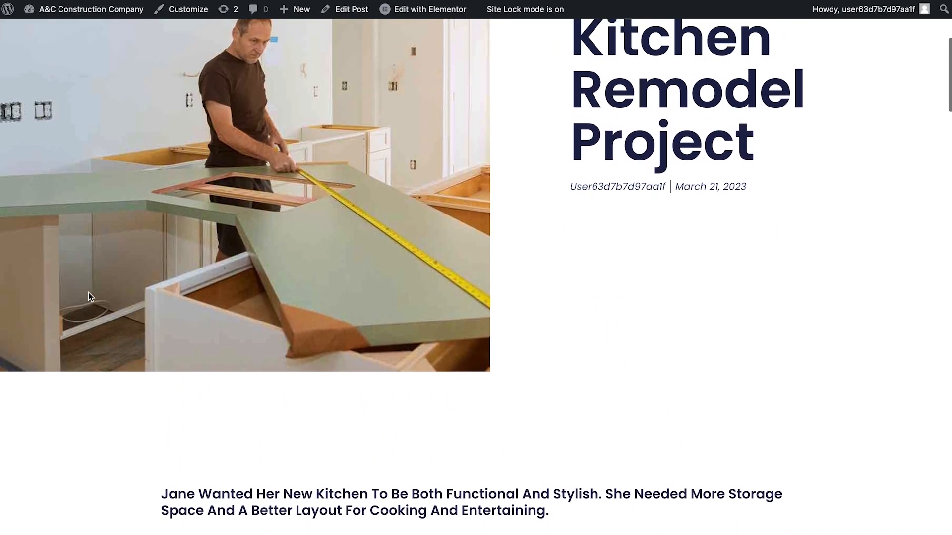
scroll(88, 297, up, 2)
mouse_move(74, 9)
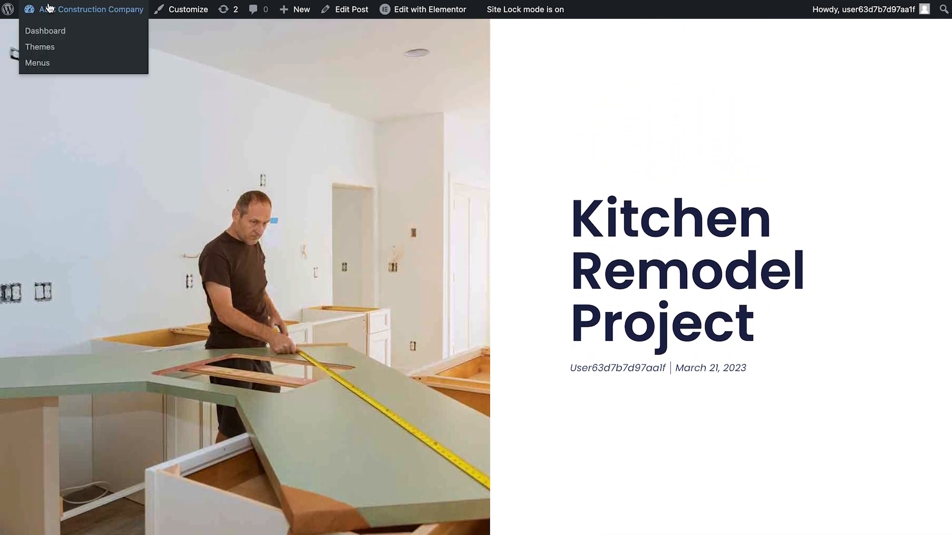
Step: Set the posts page to Portfolio in the WordPress Reading settings and save the changes
click(49, 31)
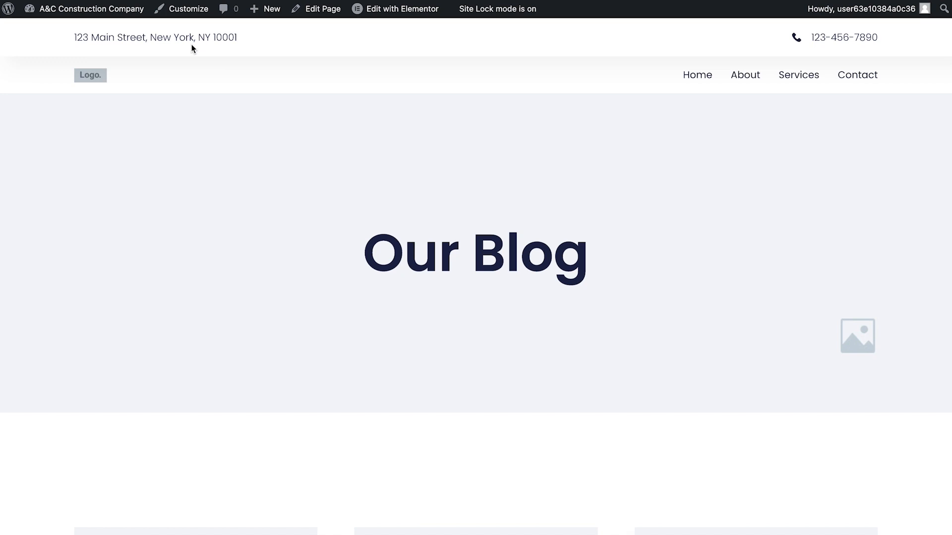
mouse_move(127, 14)
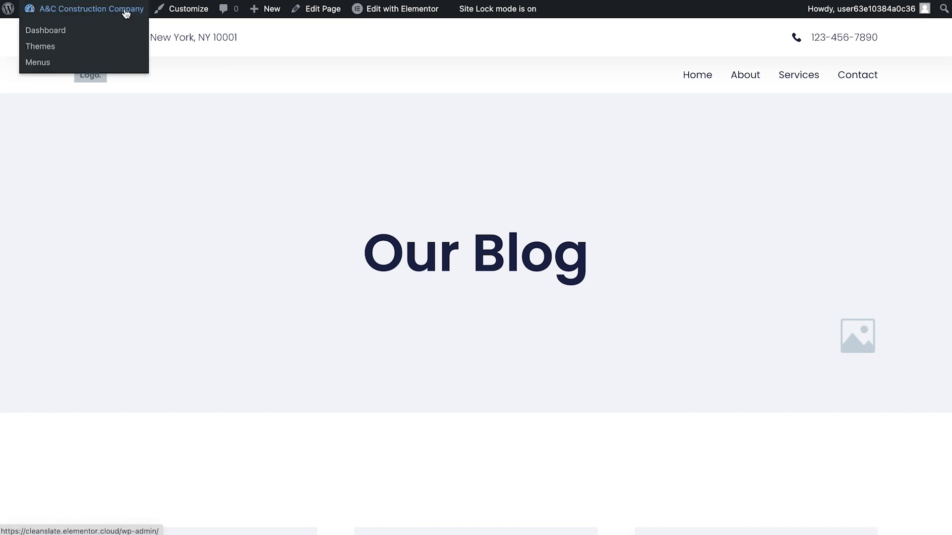
click(75, 31)
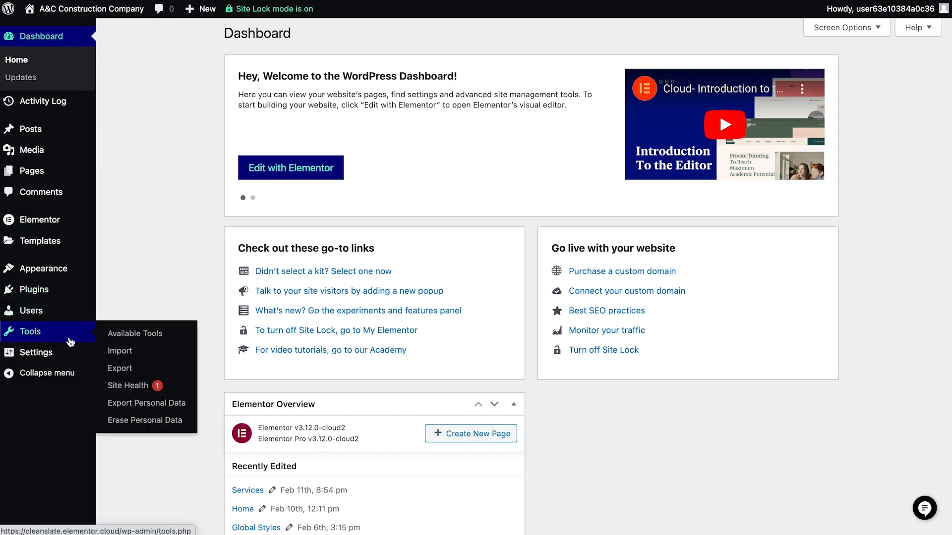
mouse_move(63, 356)
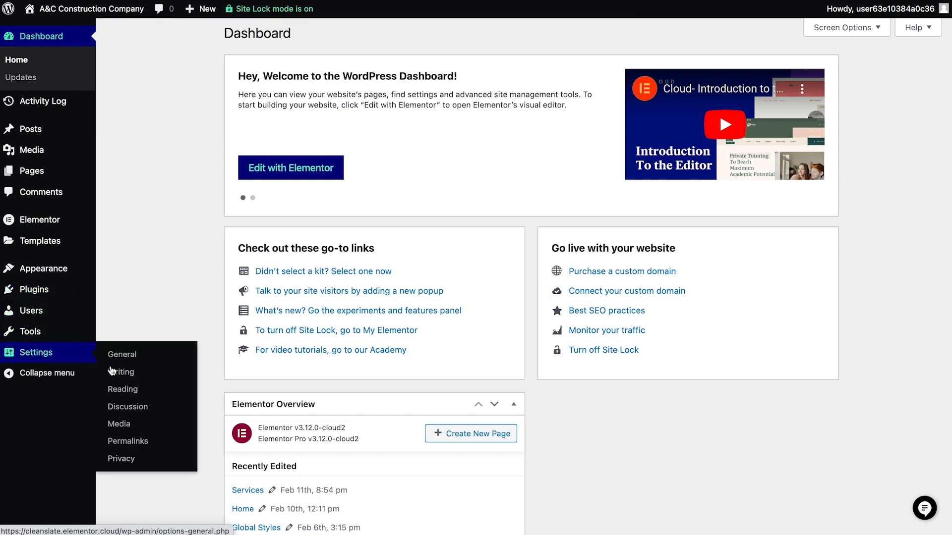
click(123, 389)
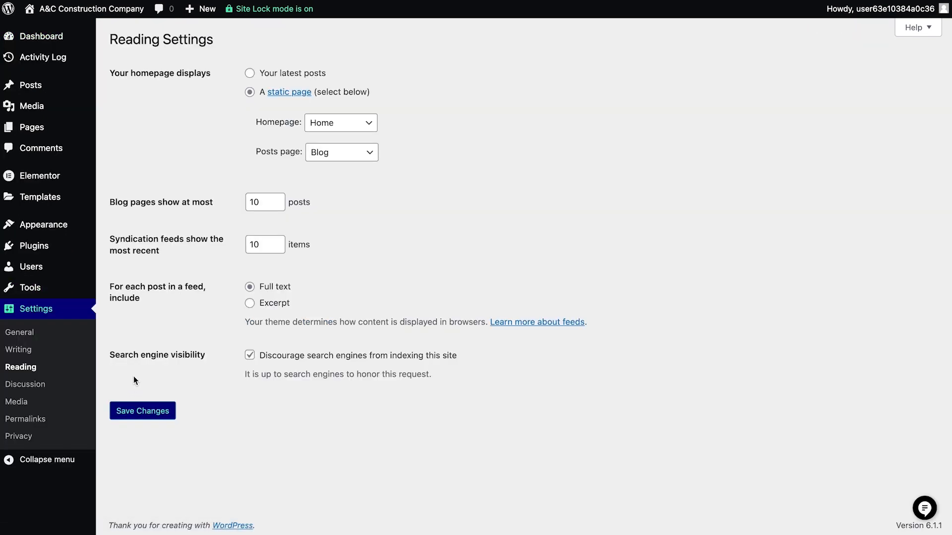
click(311, 154)
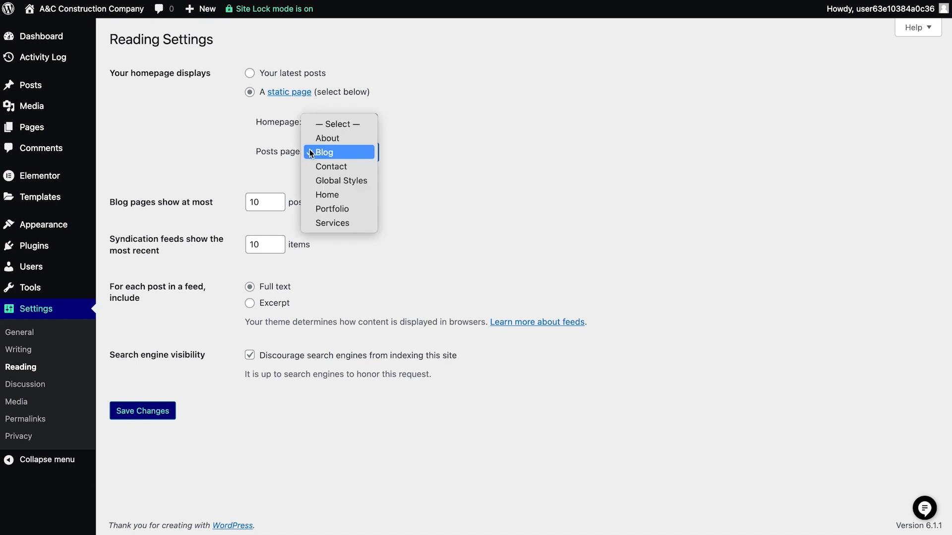
click(317, 209)
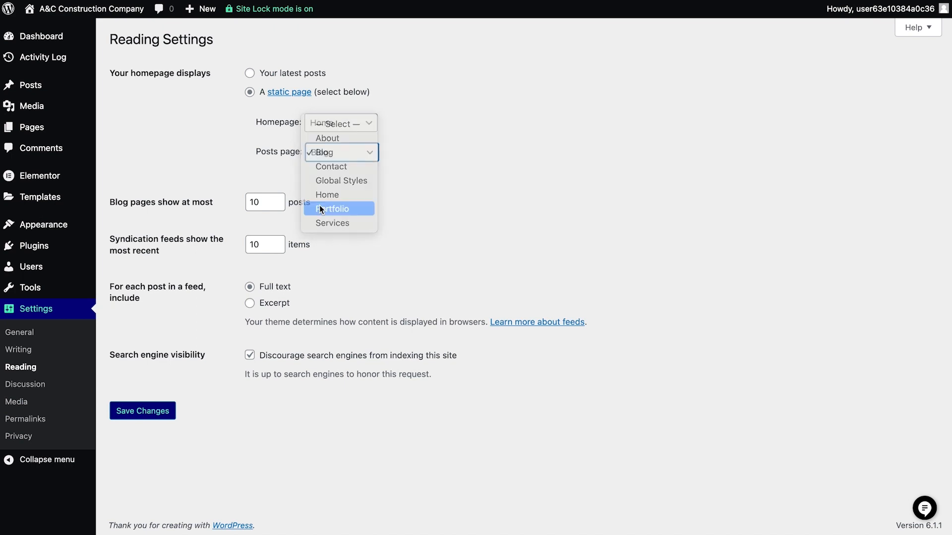
click(157, 416)
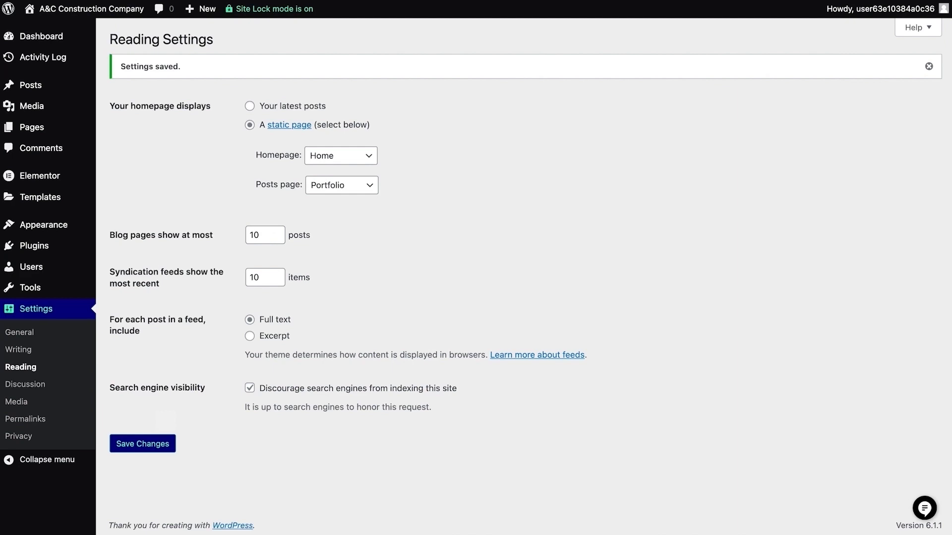
Step: Add the Blog page to the Primary Menu and place it between Services and Contact
mouse_move(49, 223)
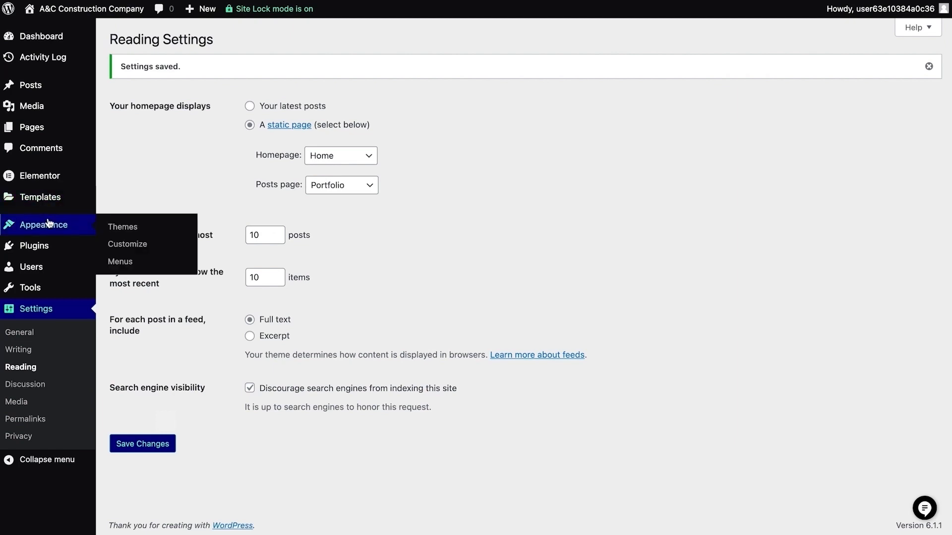
click(114, 263)
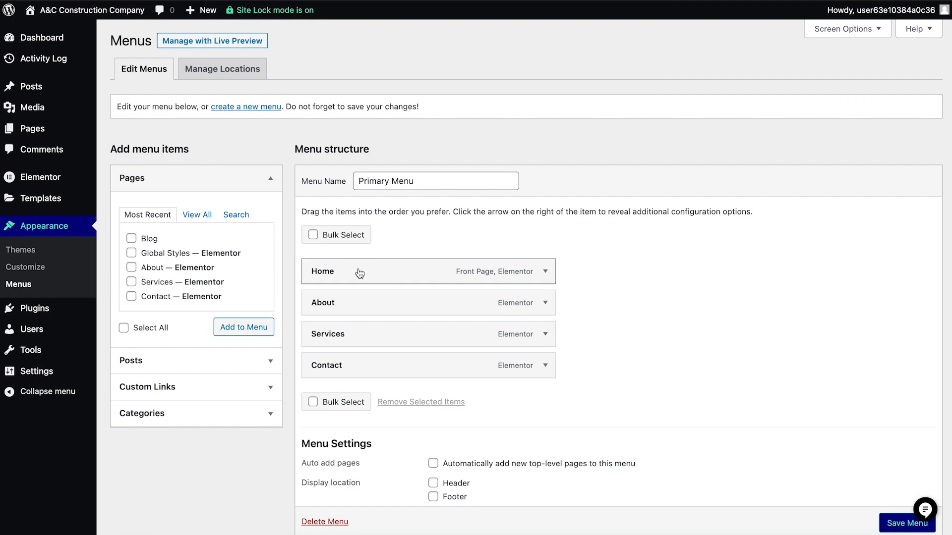
drag(374, 342, 401, 301)
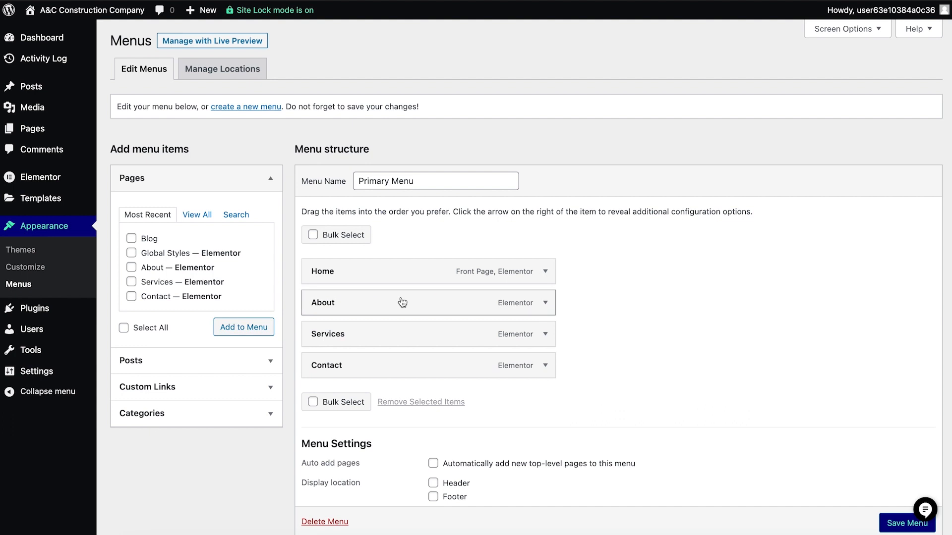
click(184, 220)
click(152, 253)
click(227, 356)
drag(429, 397, 430, 360)
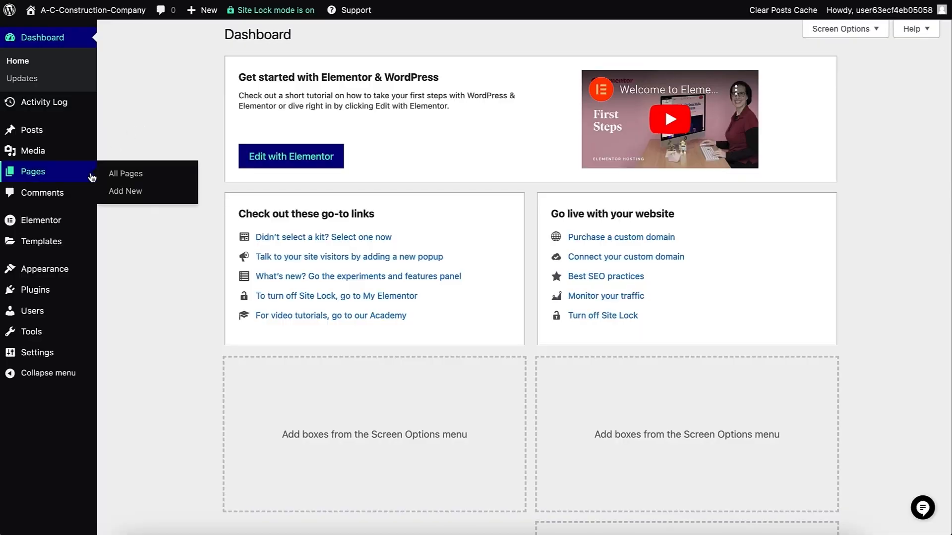
Step: Open the Home page for editing in Elementor and collapse the Basic and Pro widget categories
click(101, 175)
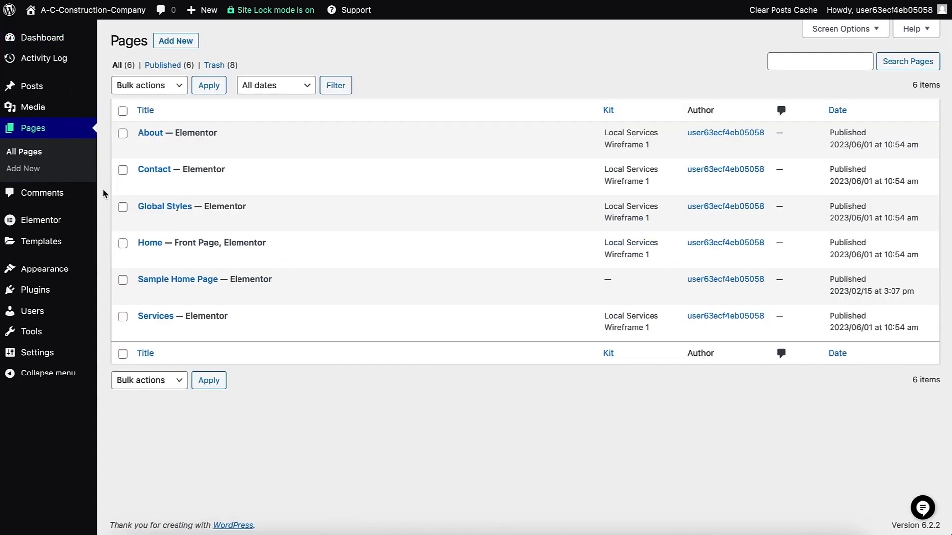
mouse_move(135, 250)
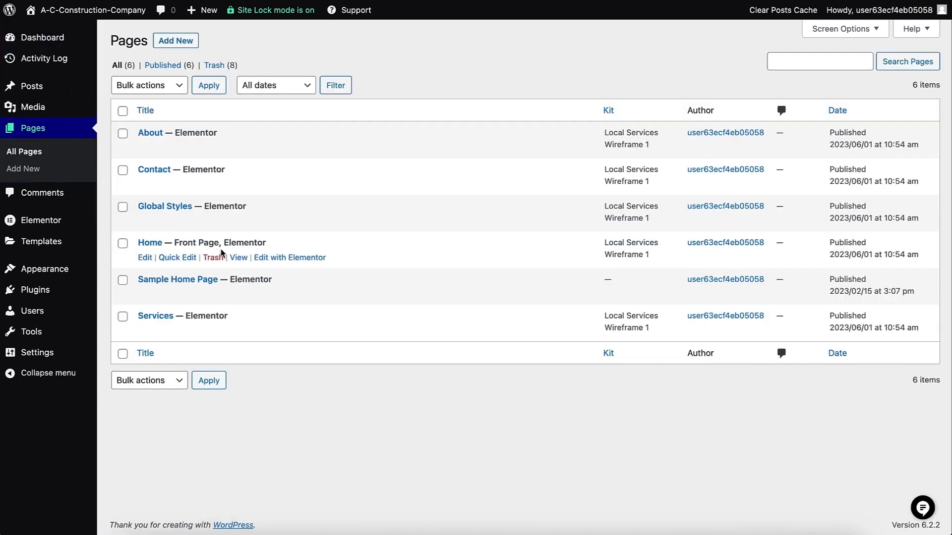
click(276, 259)
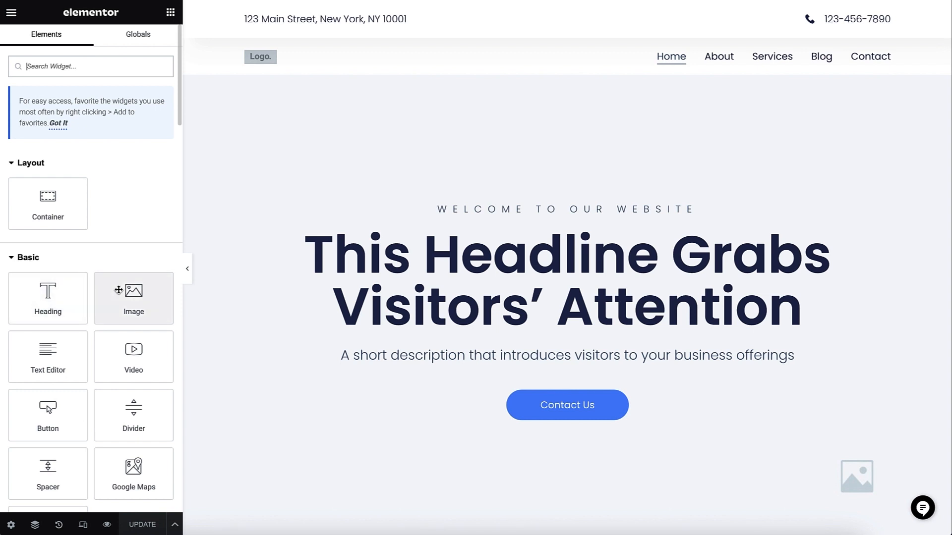
click(77, 264)
click(68, 288)
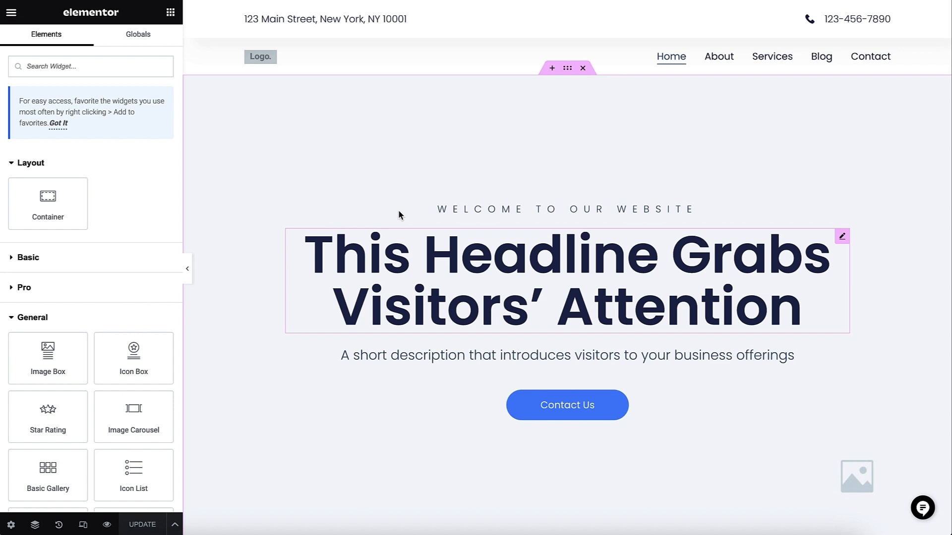
Step: Change the small heading above the hero's main headline to "A&C-Construction-Company"
click(444, 212)
drag(135, 129, 7, 117)
text(A&C-Construction-Company)
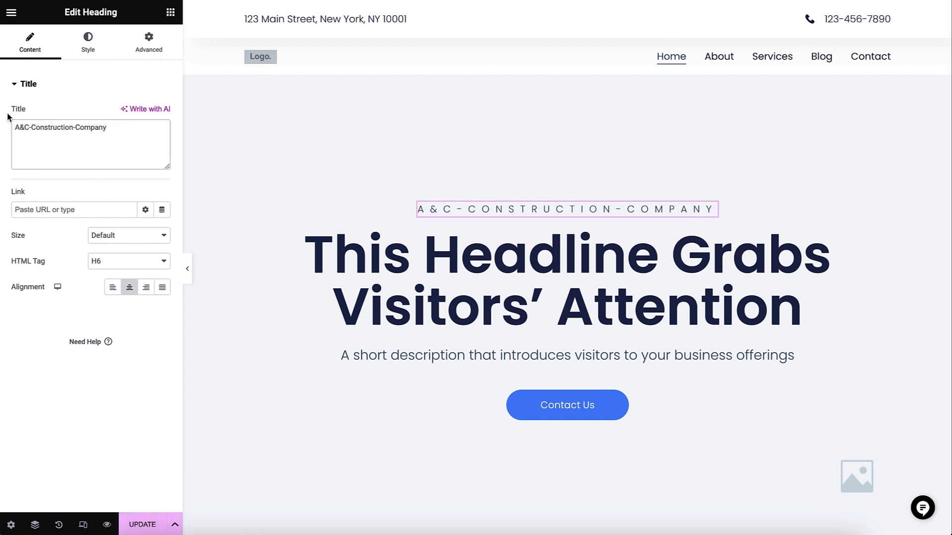
Step: Look over the editor's main menu, page settings, Navigator, history and responsive mode, and update the Home page
click(12, 13)
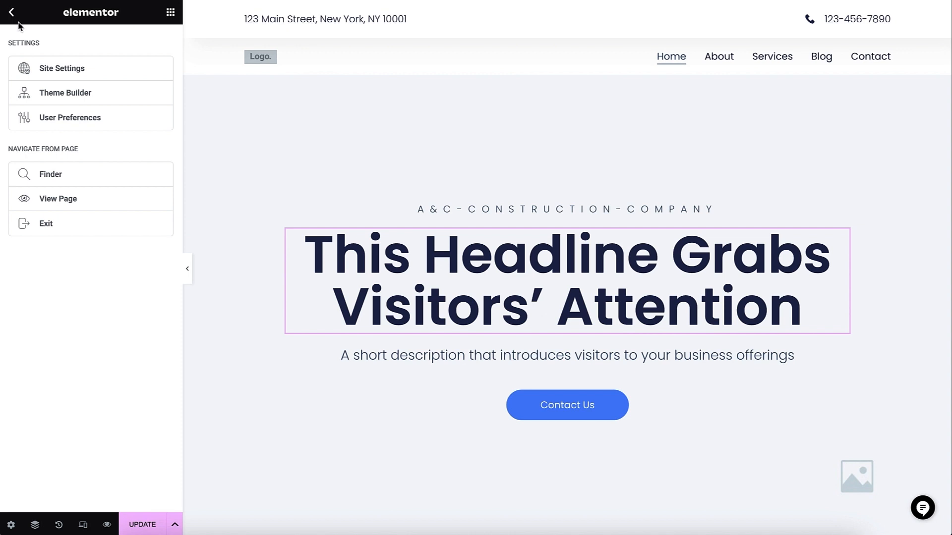
click(6, 527)
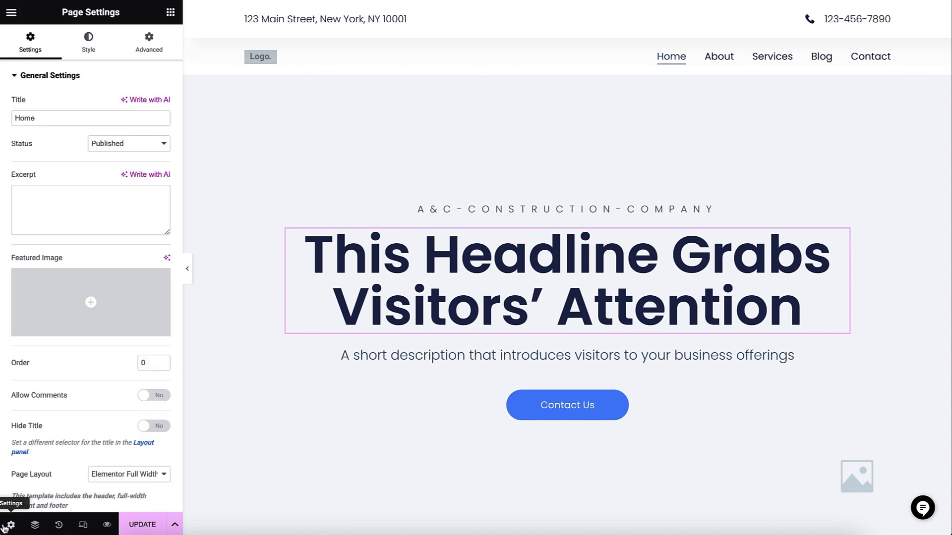
click(34, 525)
click(35, 525)
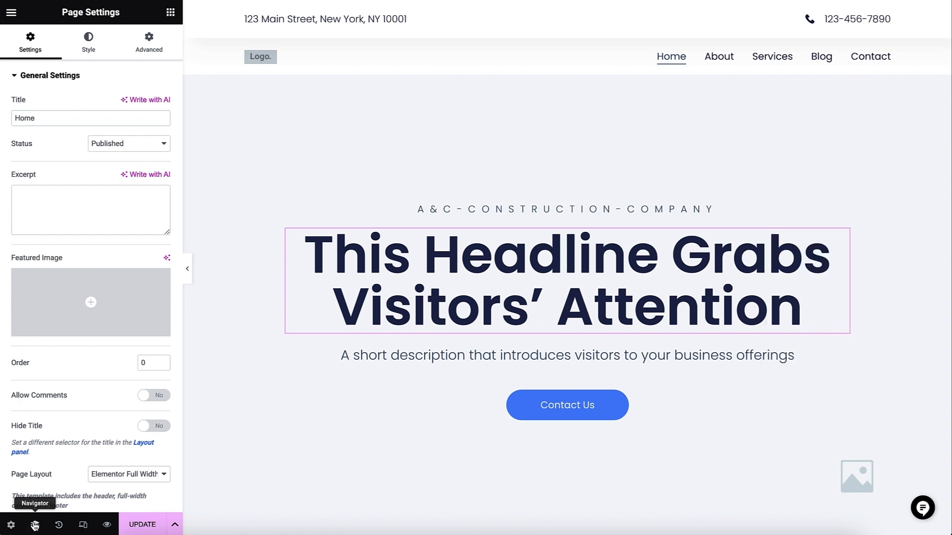
click(56, 527)
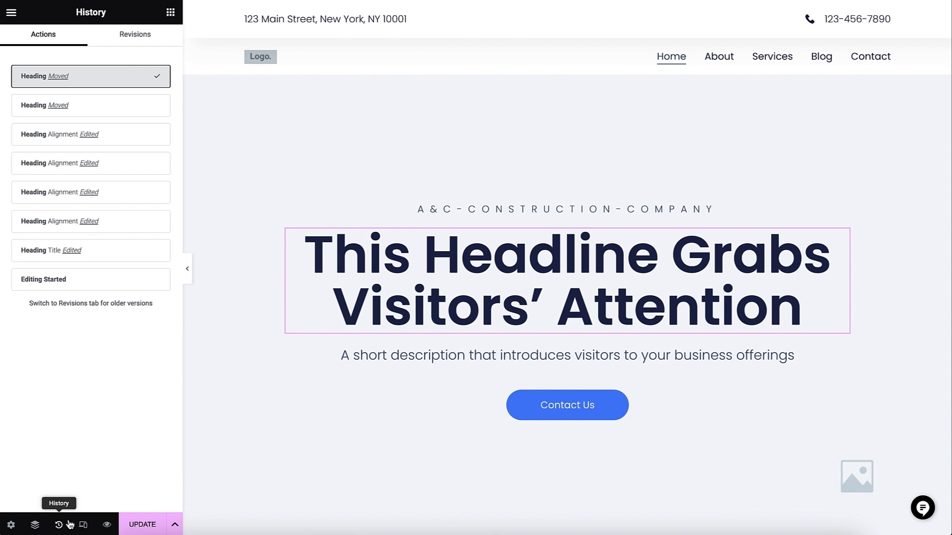
click(84, 526)
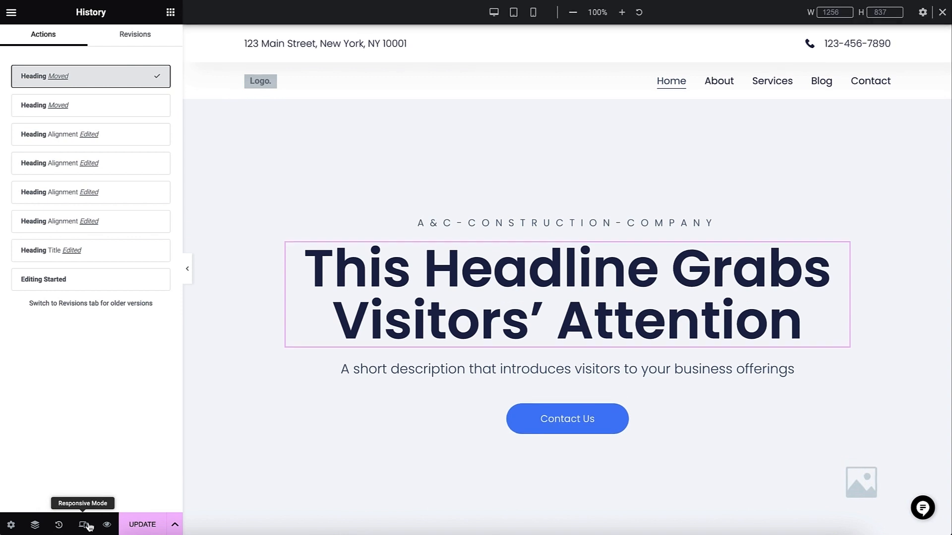
click(87, 526)
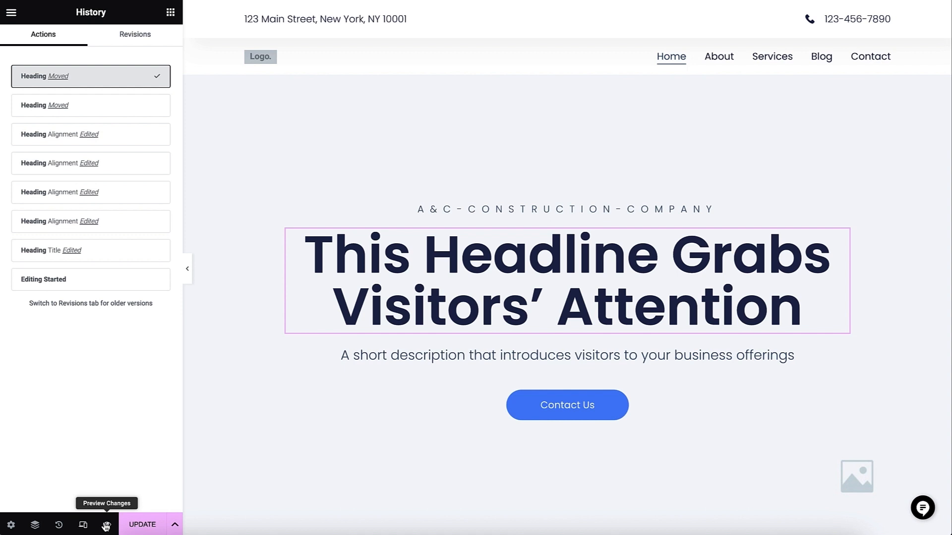
click(140, 526)
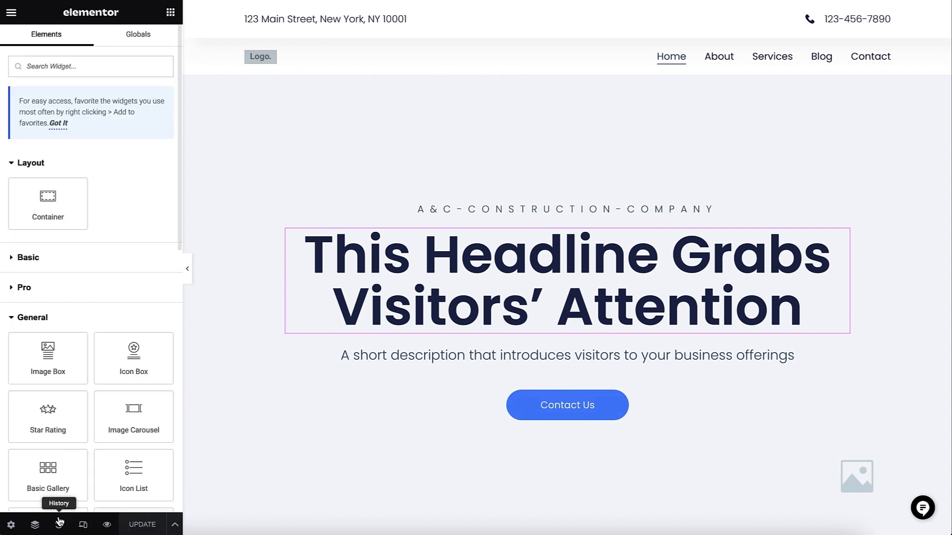
Step: Use the Navigator to inspect the hero's main heading and the Services, About, Benefits and Blog sections of the Home page
click(35, 524)
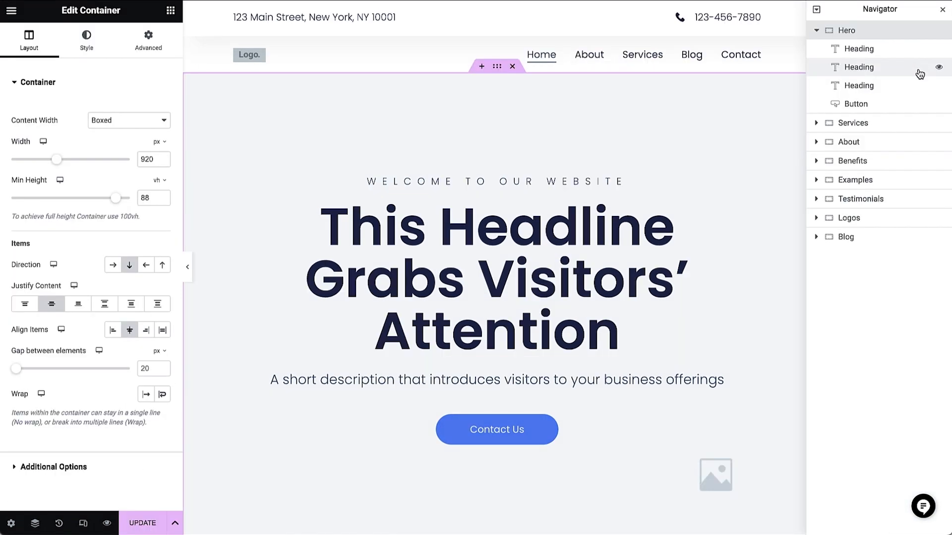
click(920, 74)
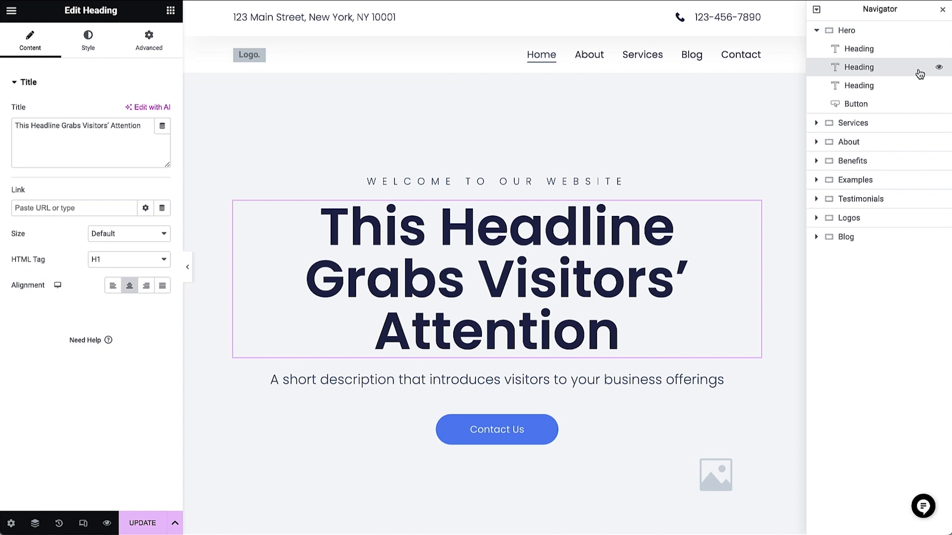
click(925, 124)
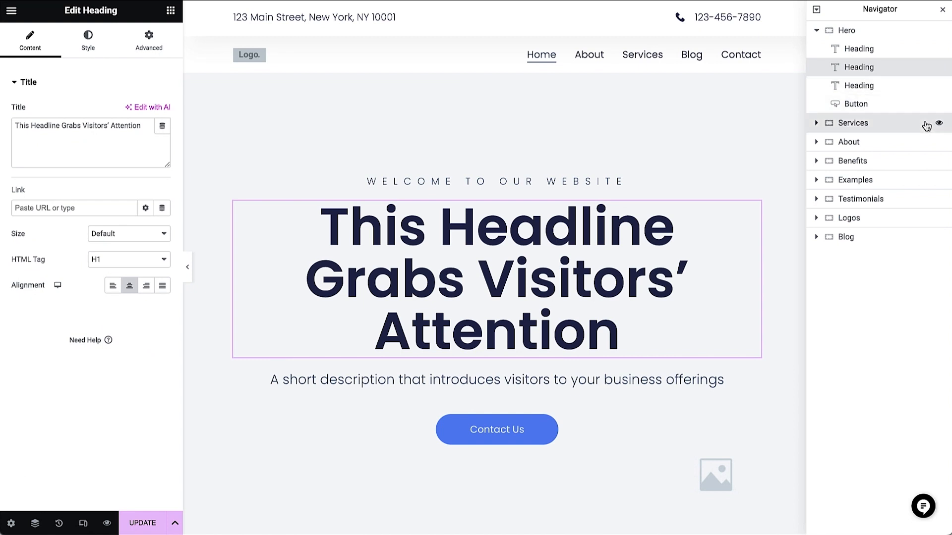
click(912, 149)
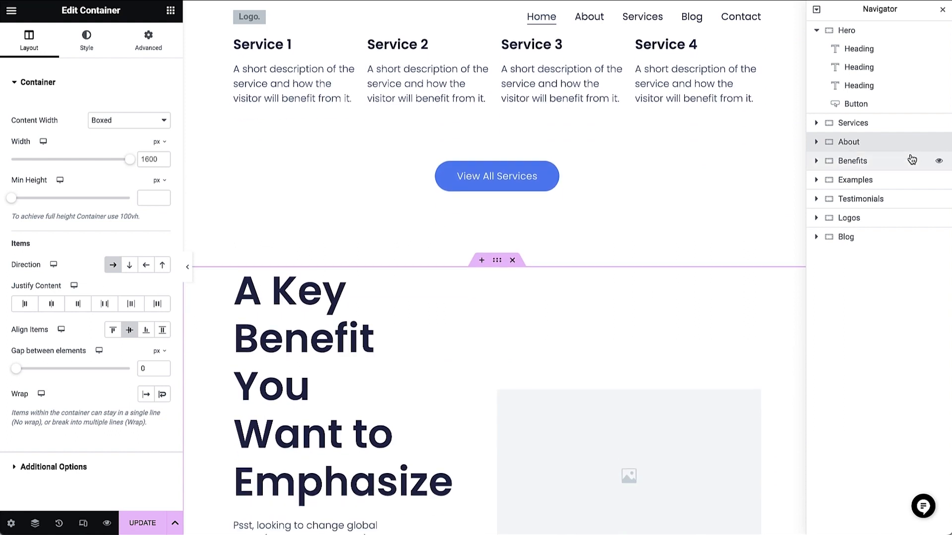
click(912, 161)
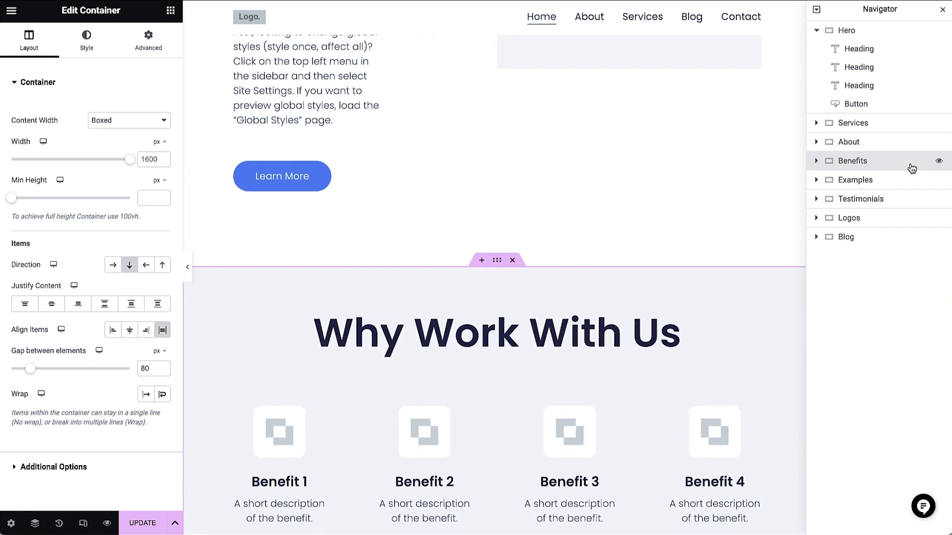
click(904, 239)
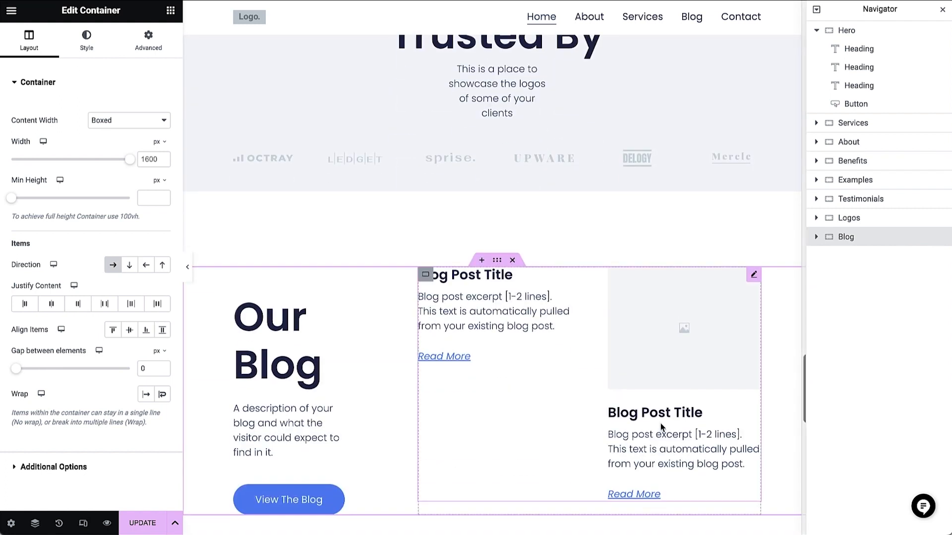
Step: Add a new single container with a horizontal row direction below the Blog section
scroll(661, 427, down, 9)
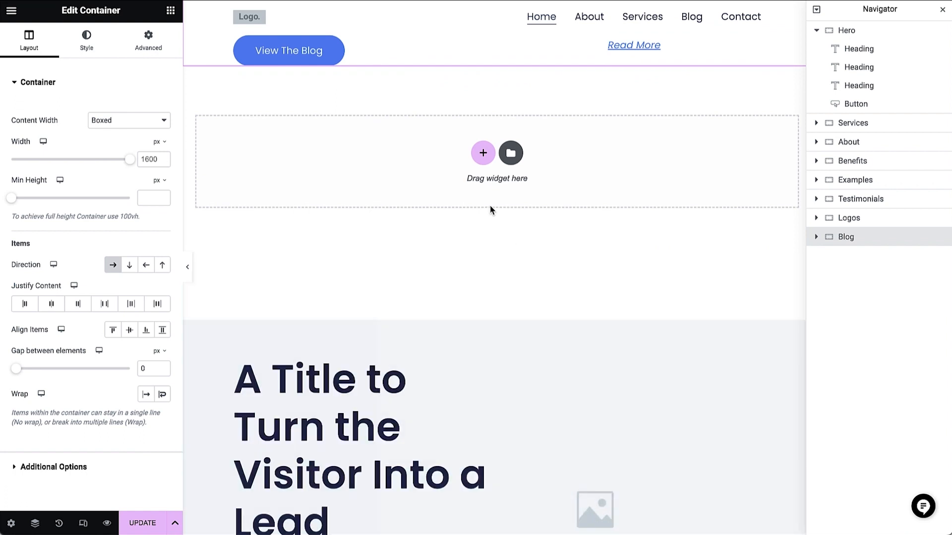
click(480, 158)
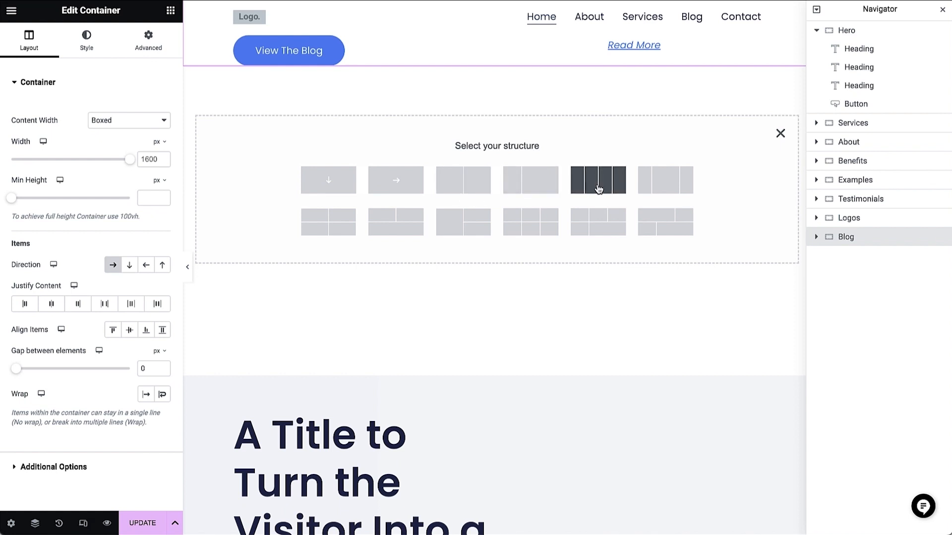
click(404, 191)
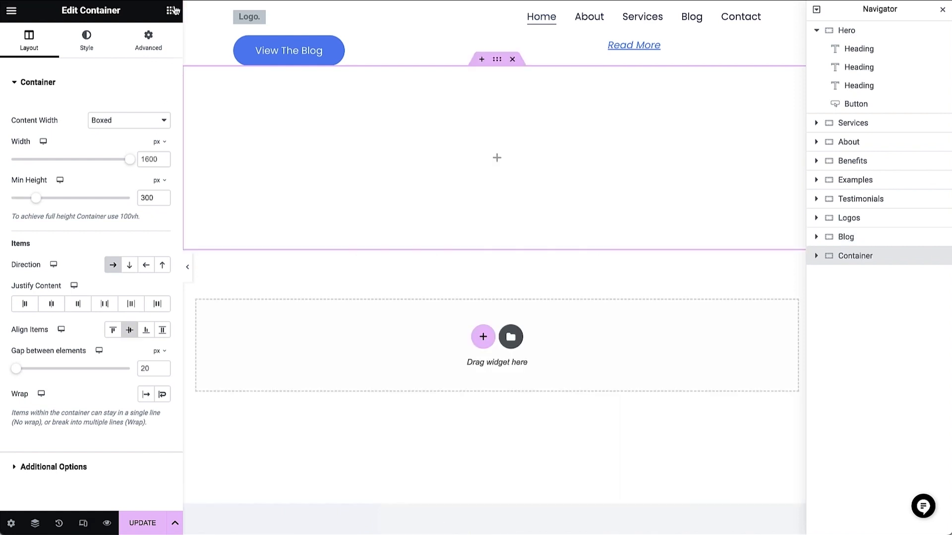
Step: Nest two side-by-side containers inside the new row container and add a Button widget to the first one
click(172, 10)
drag(55, 198, 304, 151)
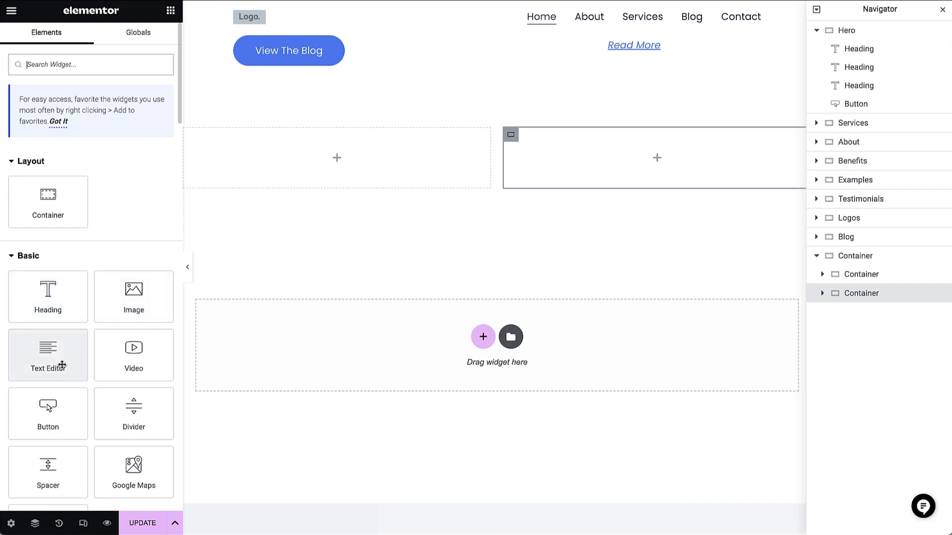
drag(49, 406, 283, 144)
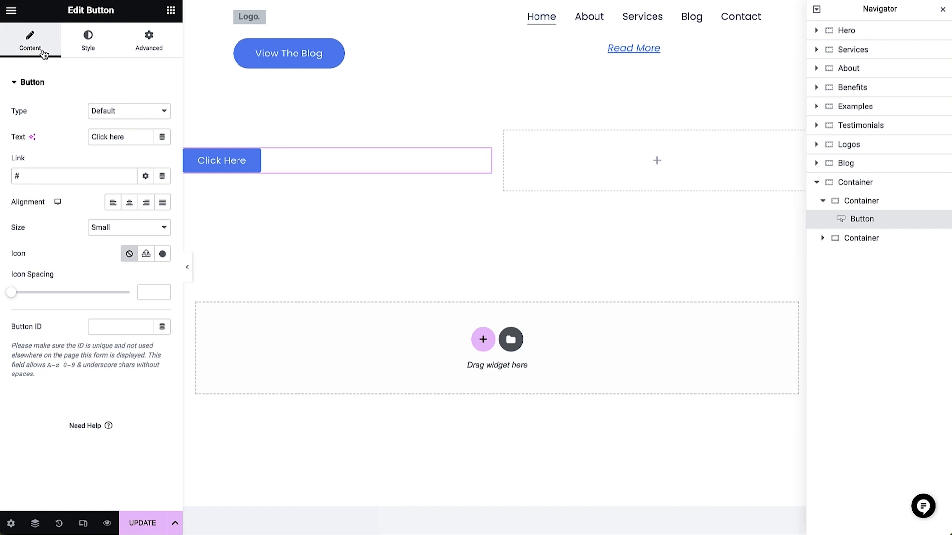
Step: Change the new button's text to "Click here now" and try the alignment options, ending on left alignment with the Small size
click(130, 137)
text(now)
click(88, 178)
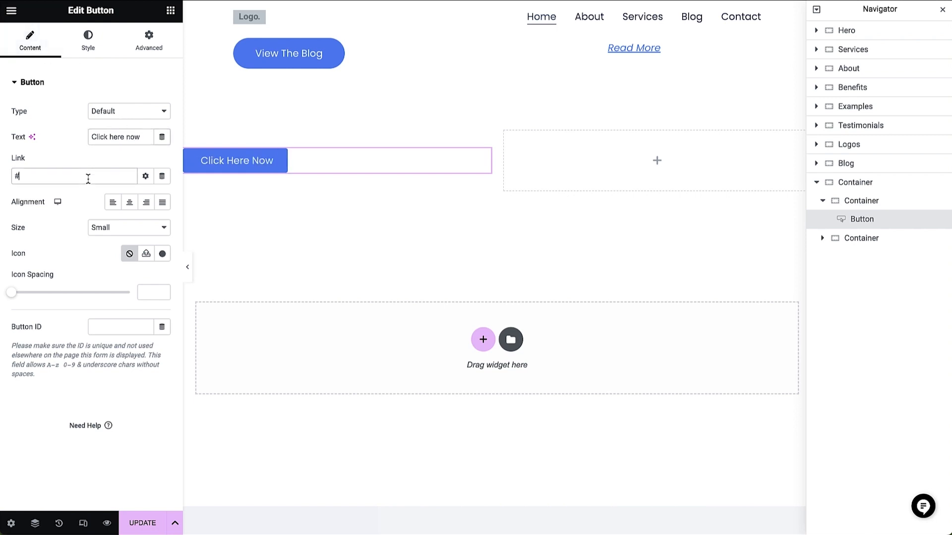
click(129, 202)
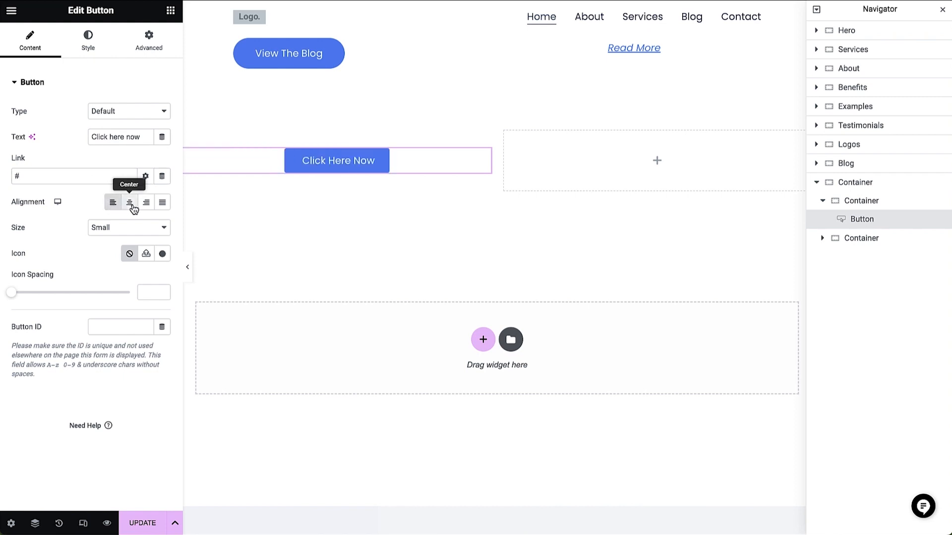
click(146, 203)
click(162, 203)
click(113, 204)
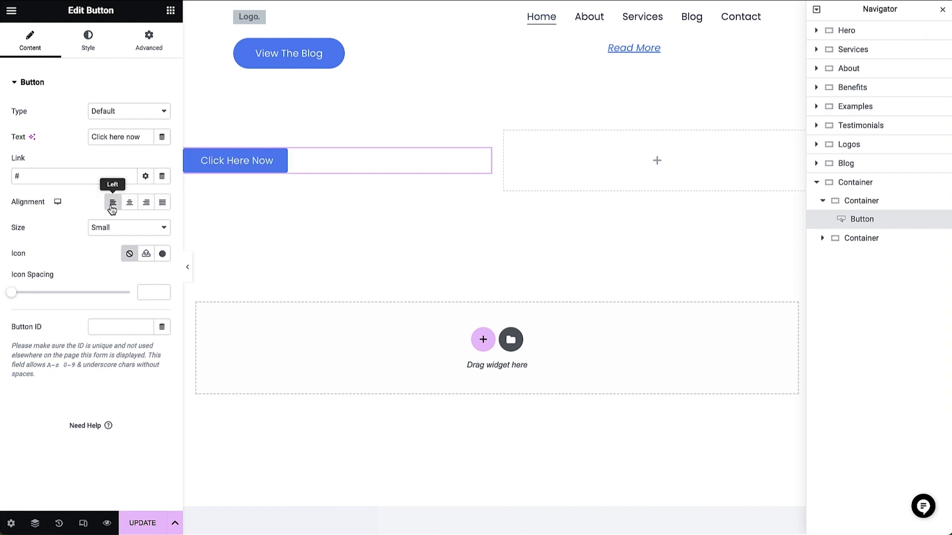
click(140, 235)
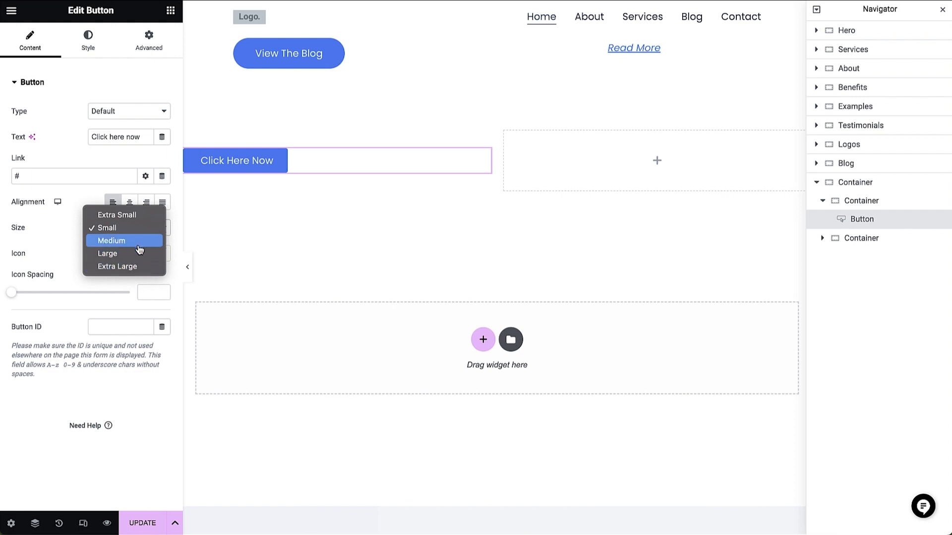
click(138, 234)
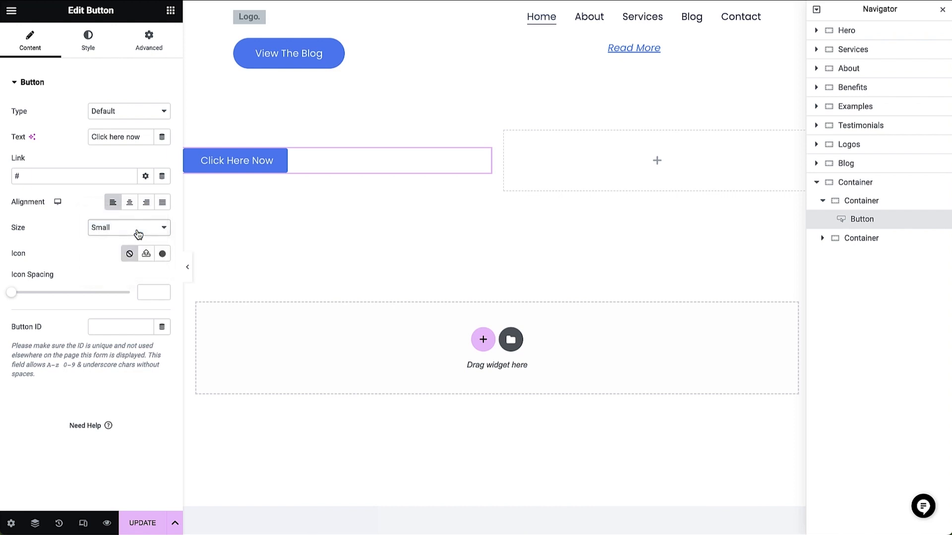
Step: Style the new button with background color #b74573 and a border radius of 10 px on all corners
click(91, 53)
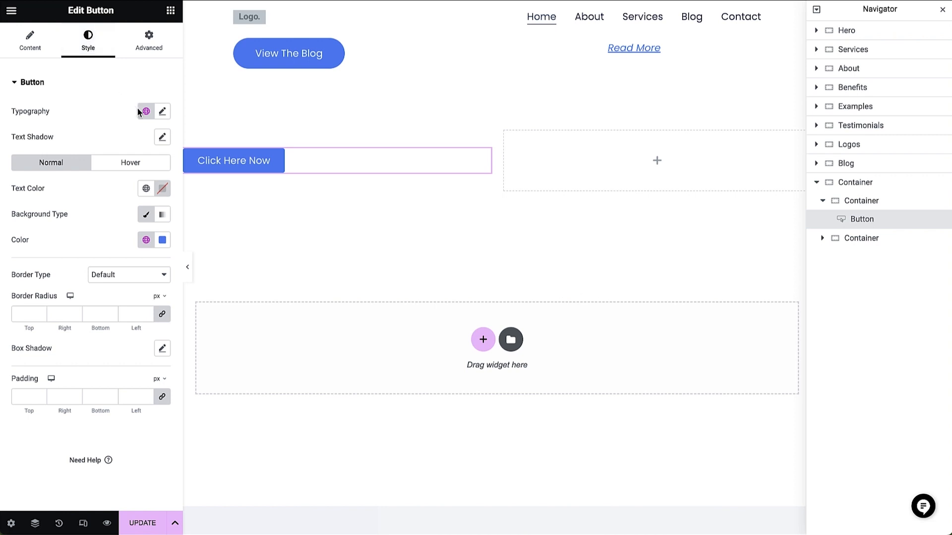
click(161, 240)
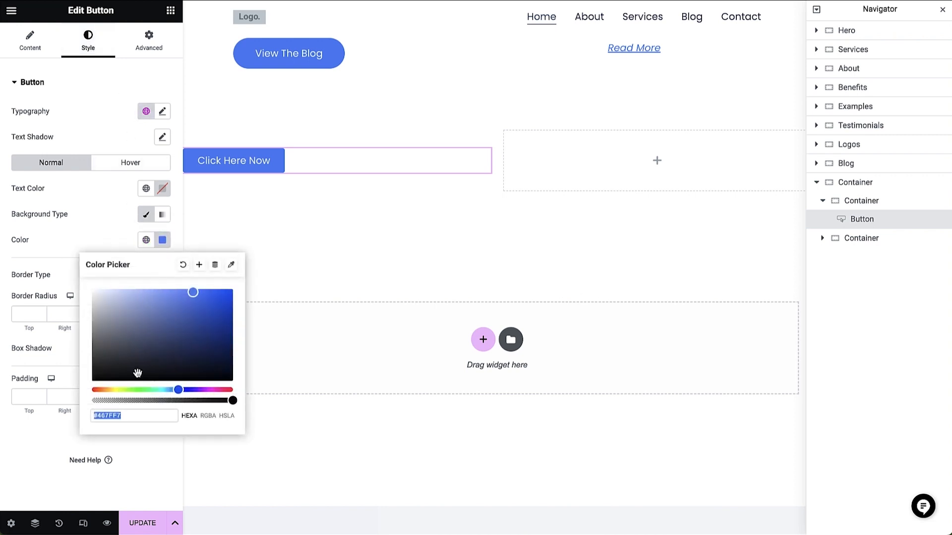
text(#b74573)
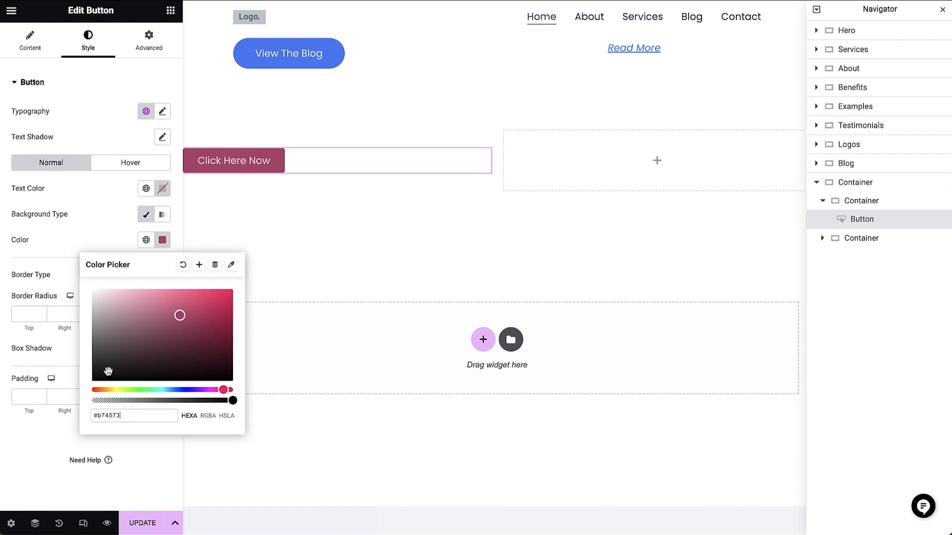
click(87, 241)
click(23, 314)
text(10)
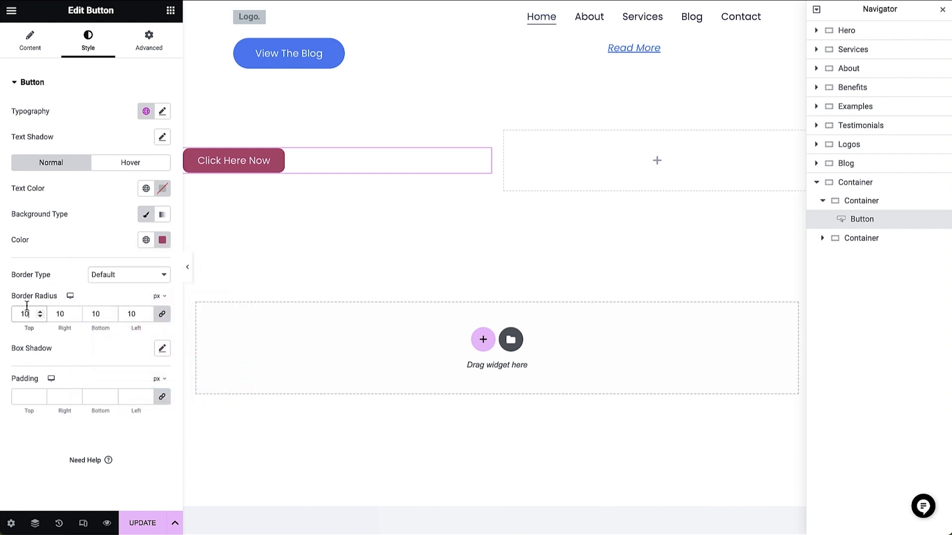
Step: Give the new button a margin of 10 px and a padding of 20 px on all sides
click(149, 47)
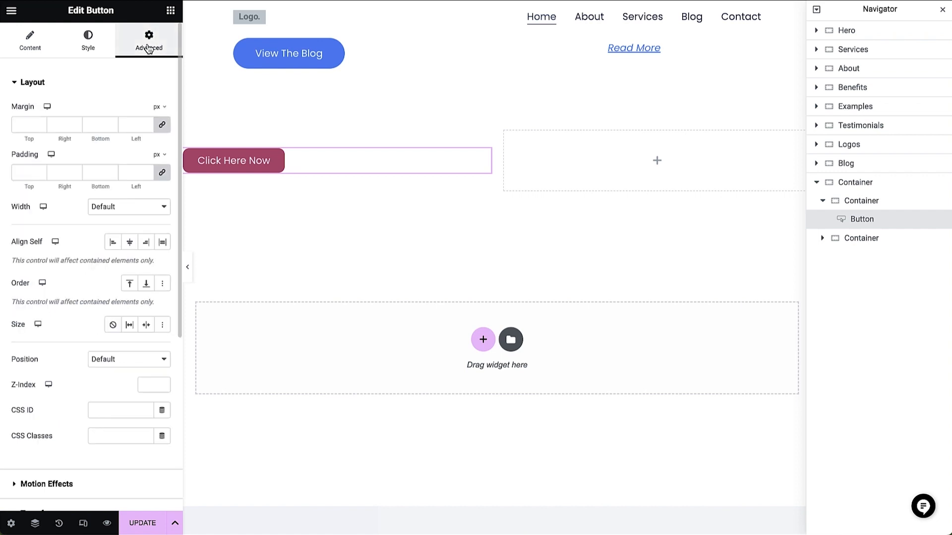
click(23, 125)
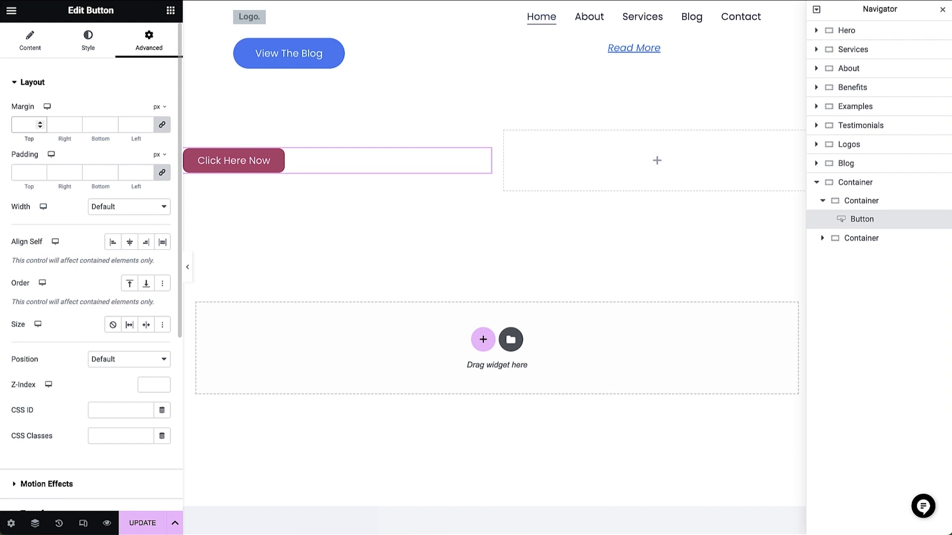
text(10)
click(18, 170)
text(20)
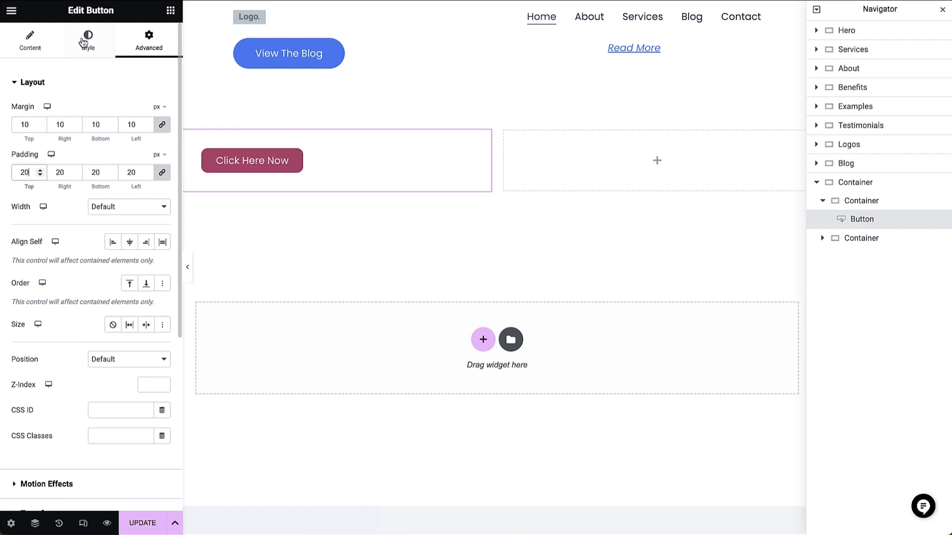
Step: Add a Heading widget above the button and set its title to "Our Company Vision"
click(171, 10)
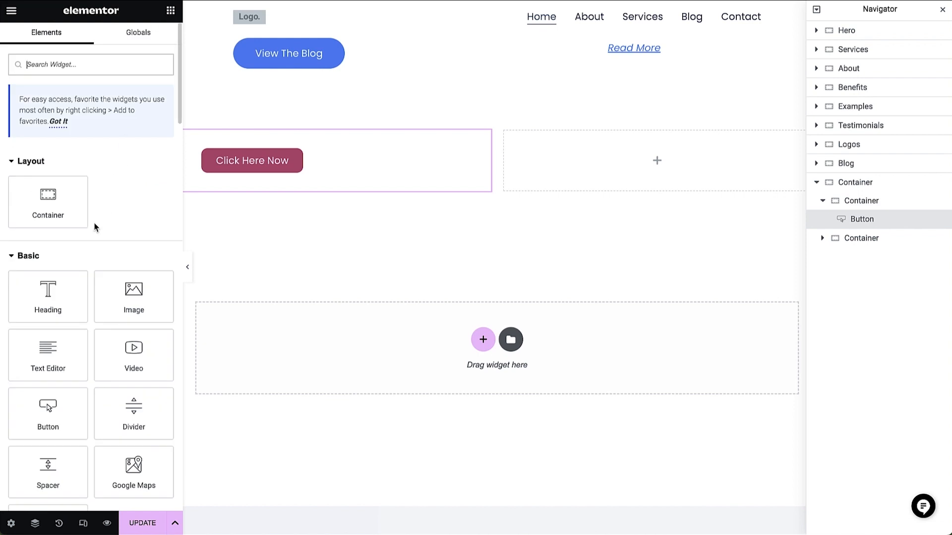
drag(48, 295, 263, 143)
triple_click(135, 128)
text(Our Company Vision)
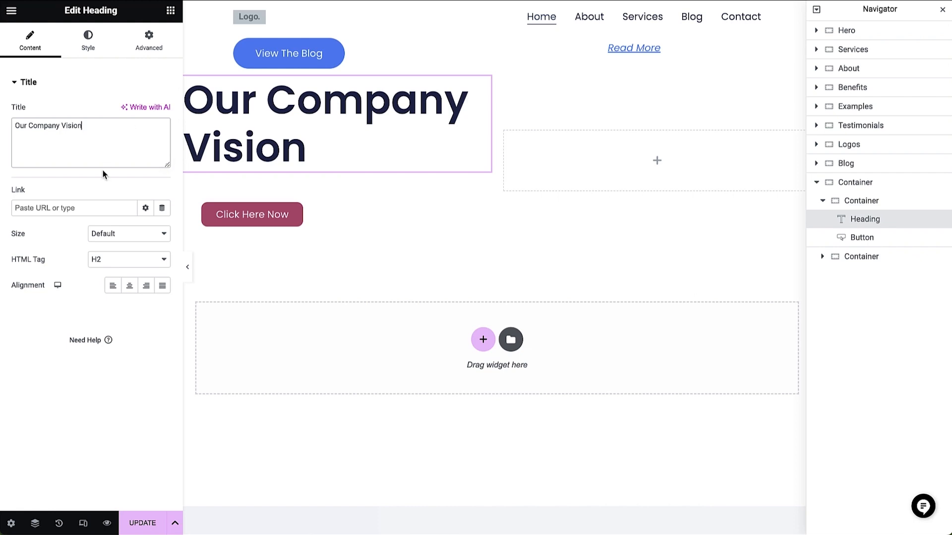
Step: Review the new heading's HTML tag and typography options, keep H2, and set its text color to the global Accent color
click(122, 261)
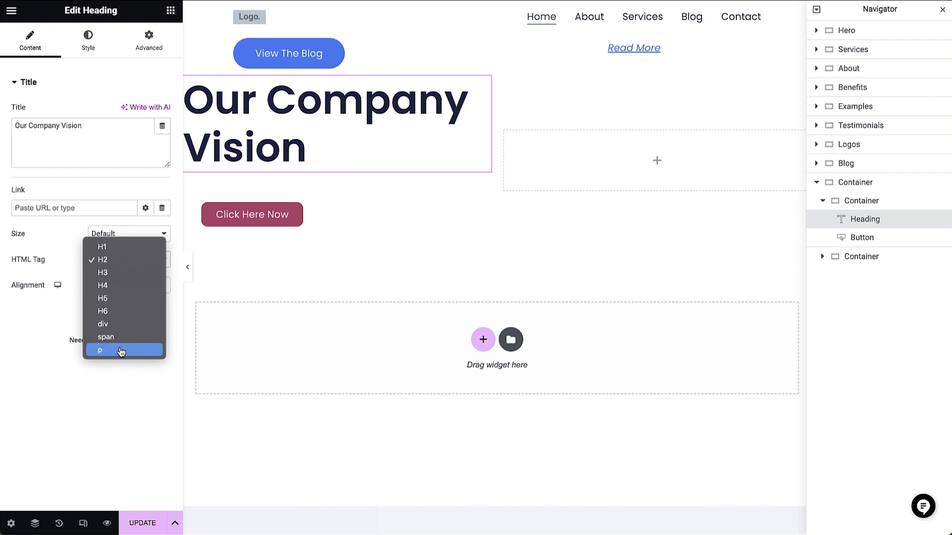
click(144, 260)
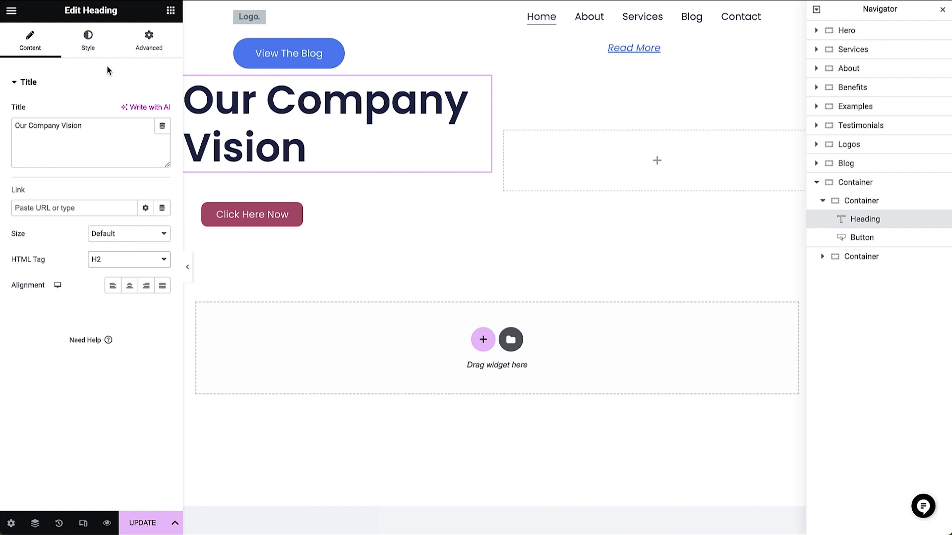
click(91, 40)
click(162, 137)
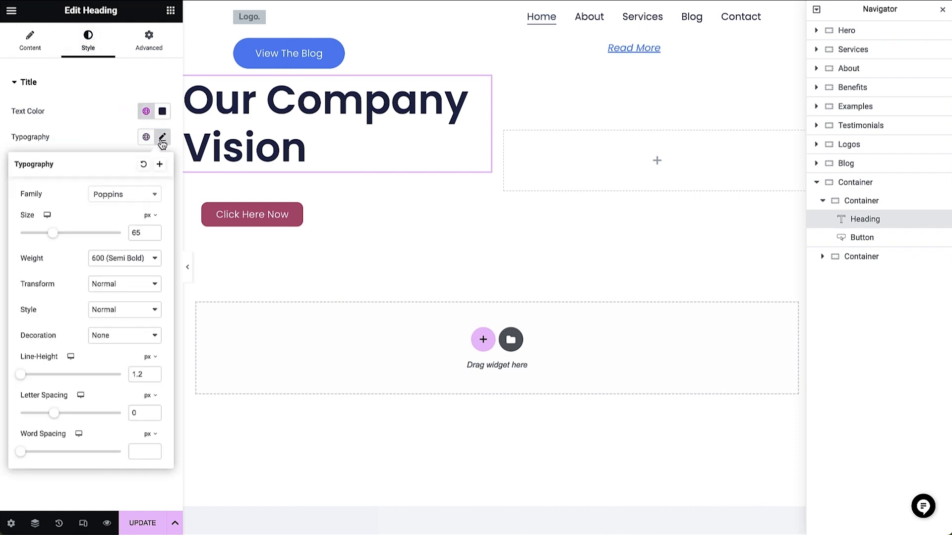
click(146, 111)
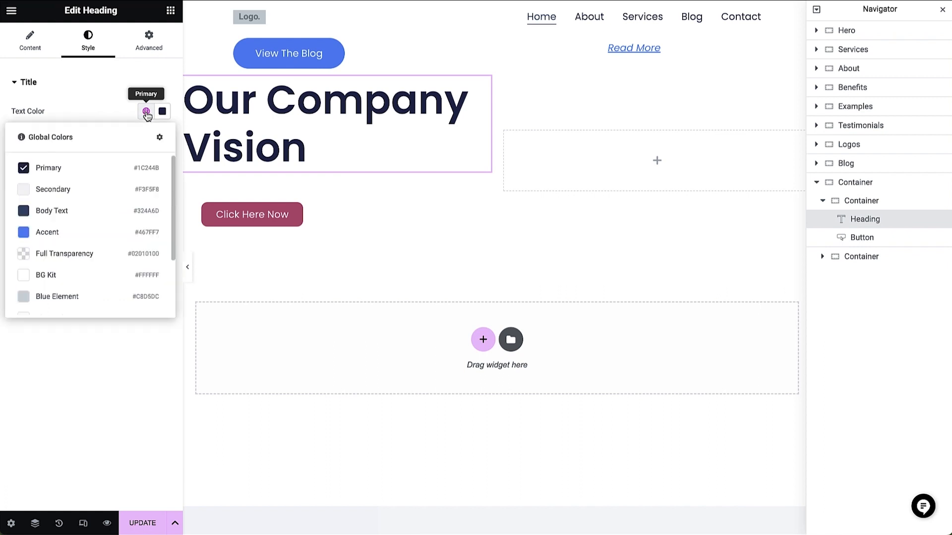
click(111, 233)
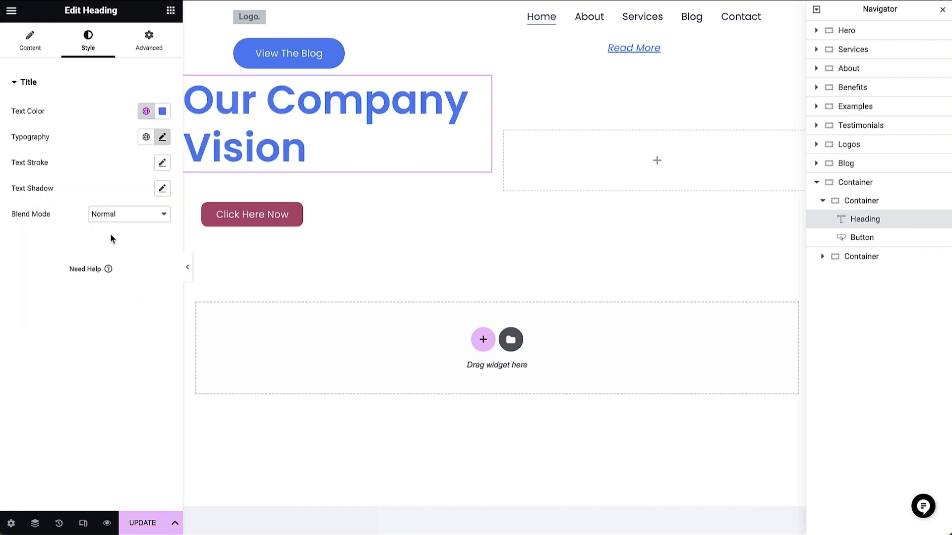
Step: Add a Text Editor widget between the heading and the button, and look over its content and style options
click(170, 10)
drag(52, 361, 288, 164)
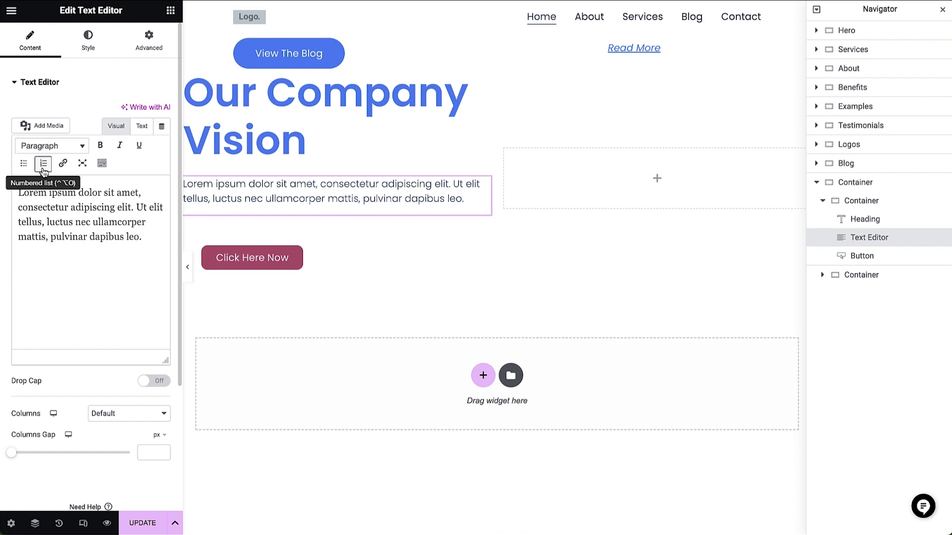
triple_click(151, 237)
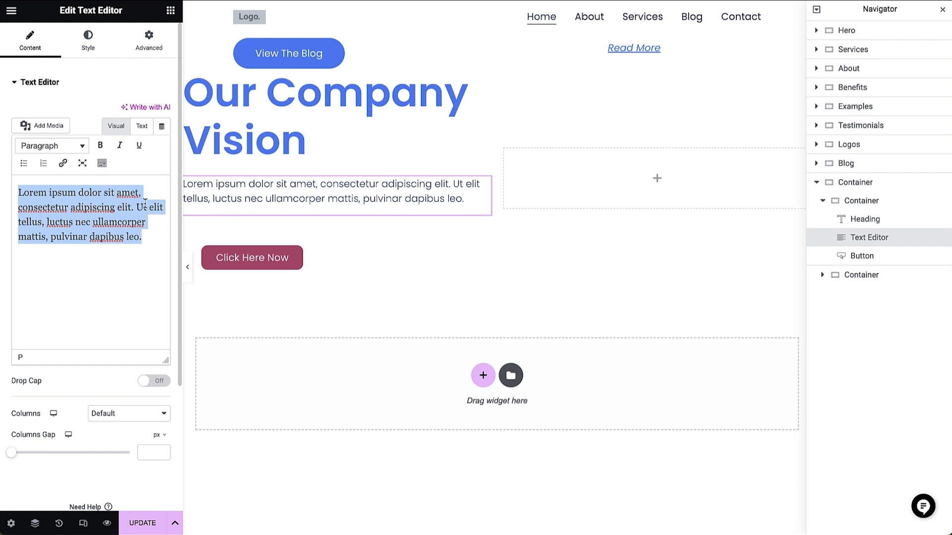
click(89, 47)
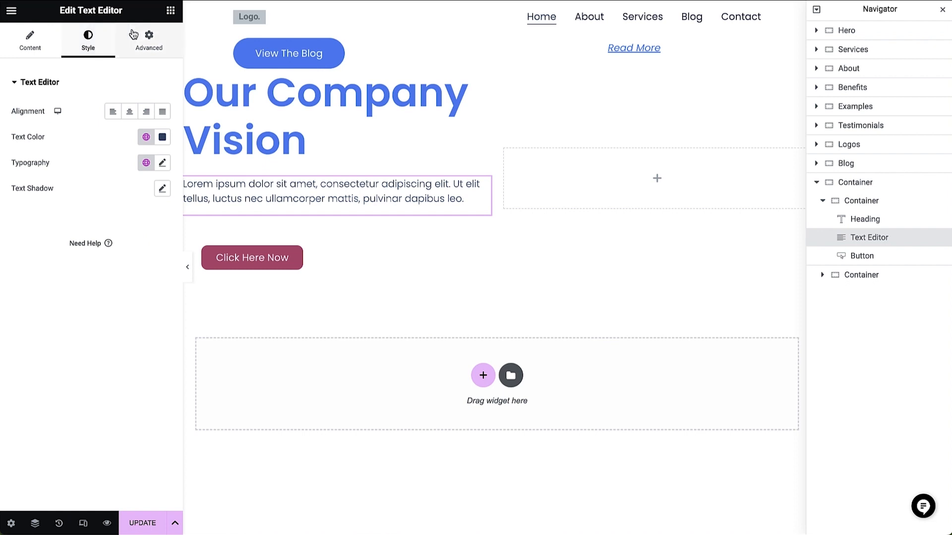
Step: Add an Image widget to the second inner container and insert two-construction-engineer-working-in-construction.jpg with alt text and description "Image of a surveyor looking through prism lens"
click(171, 10)
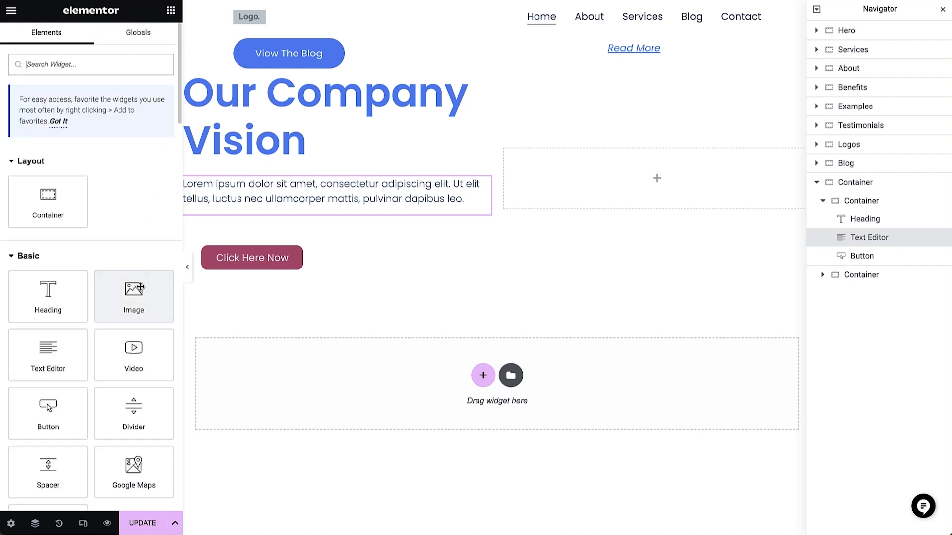
drag(136, 295, 608, 192)
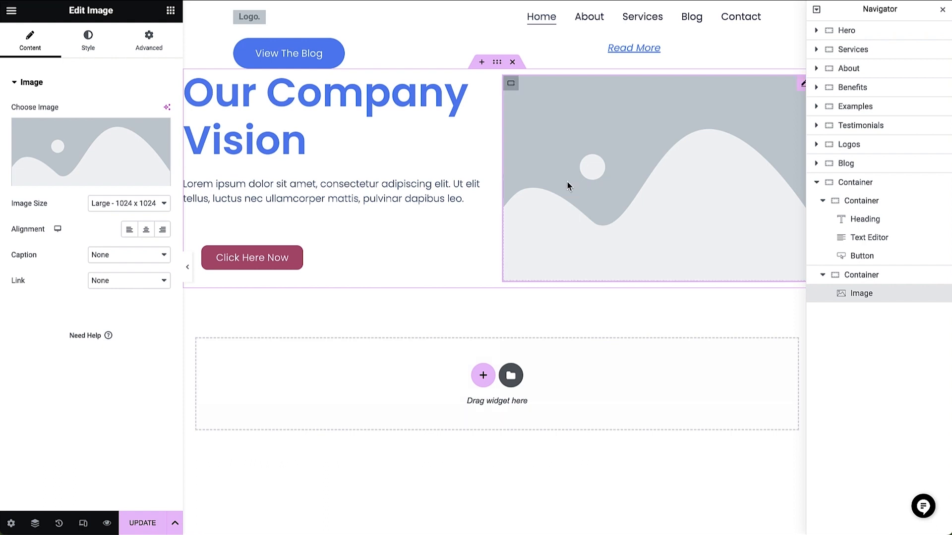
click(103, 157)
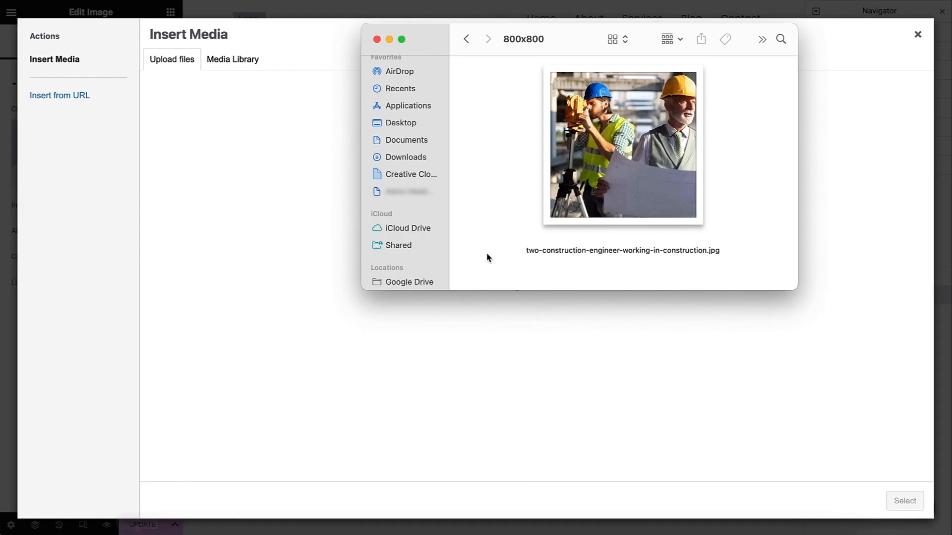
drag(604, 174, 298, 284)
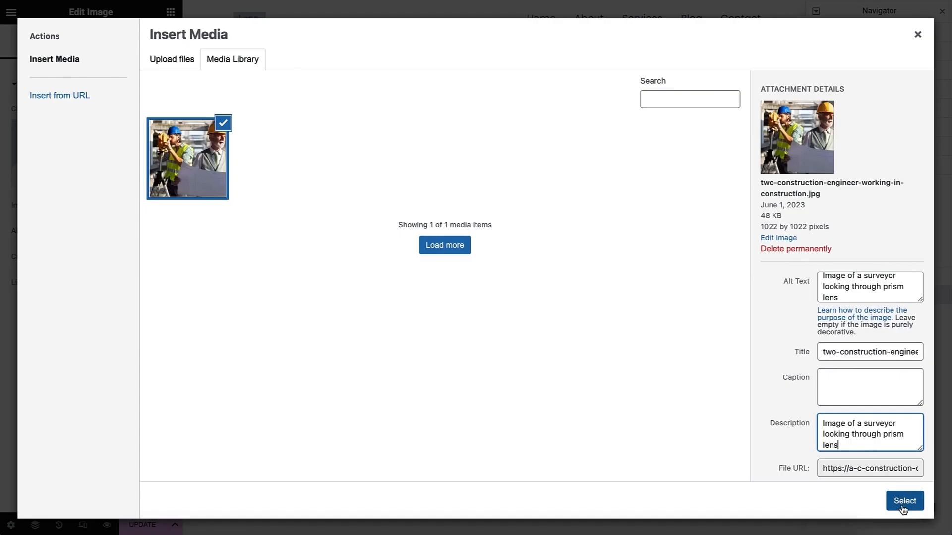
click(902, 508)
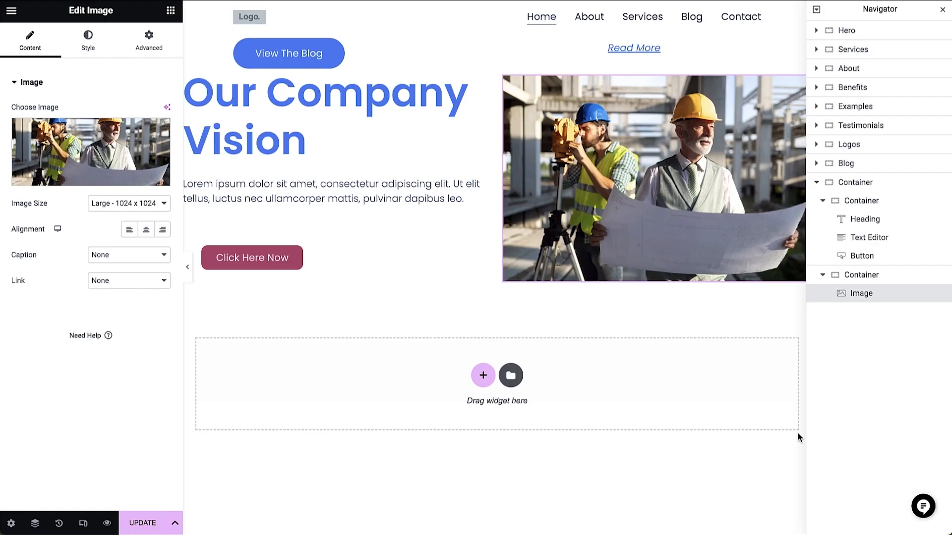
Step: Set the surveyor image's width to 100%
click(92, 52)
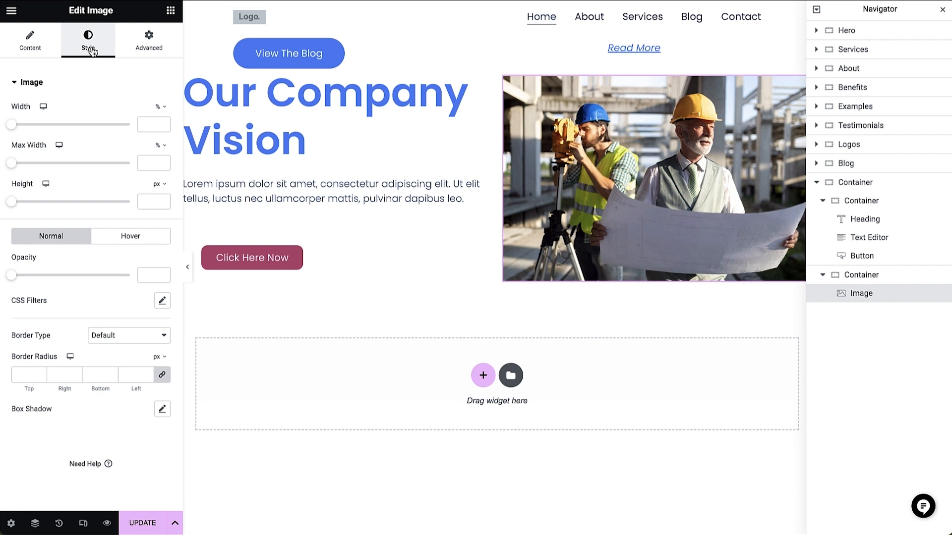
drag(12, 126, 134, 128)
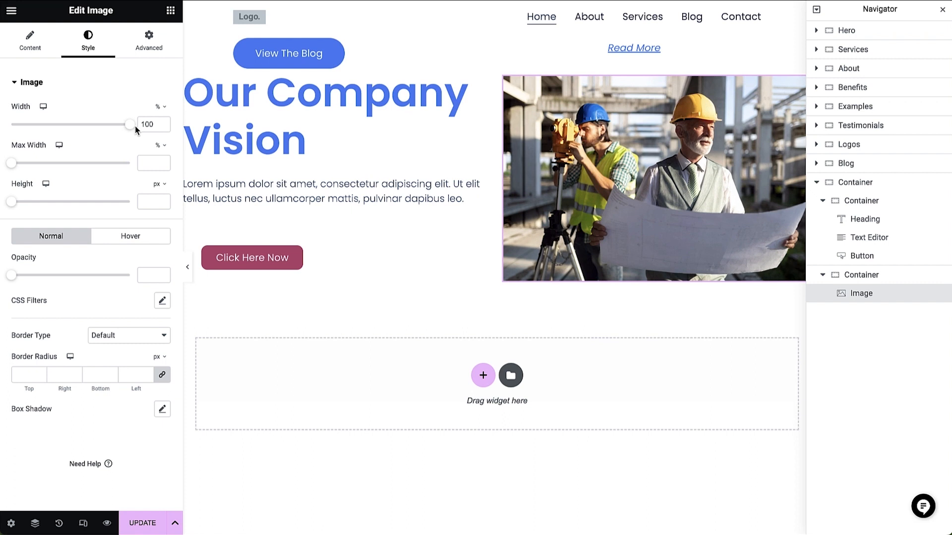
scroll(457, 134, up, 1)
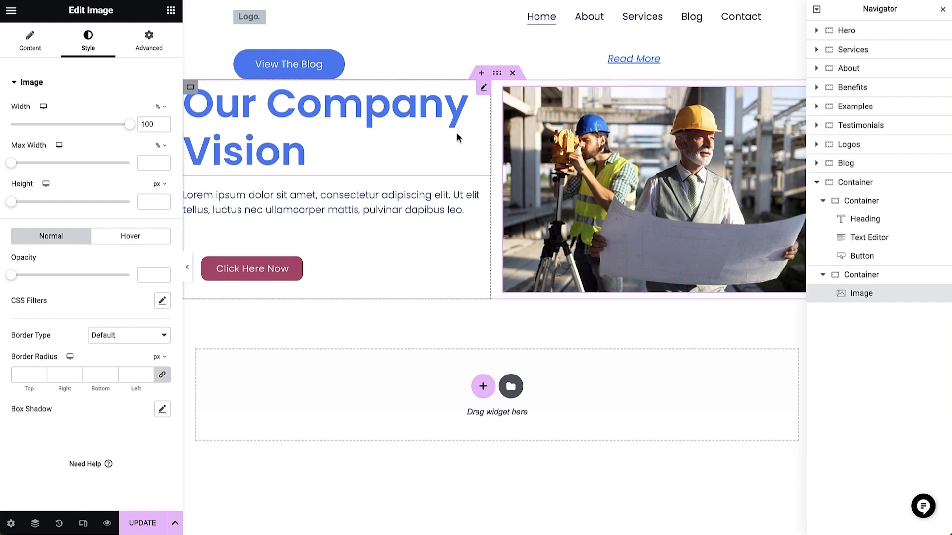
scroll(456, 132, up, 1)
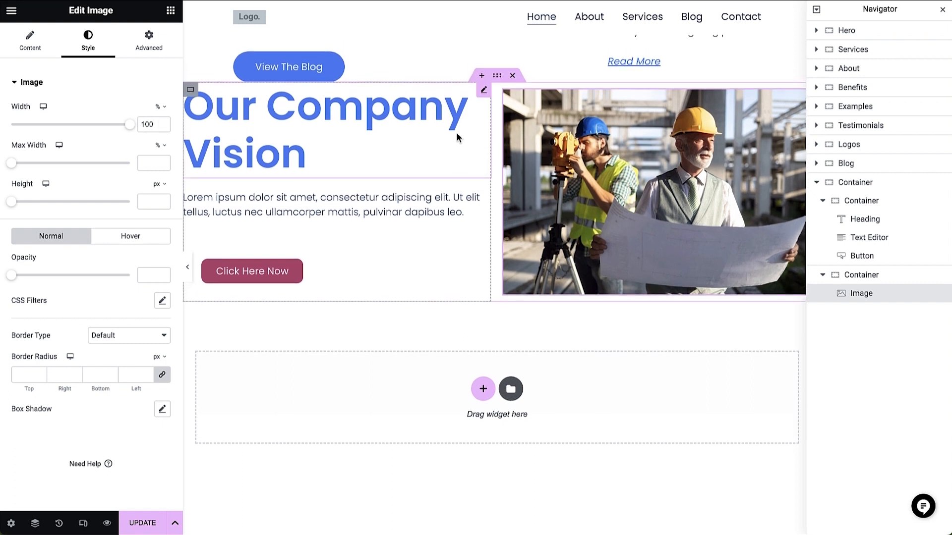
Step: Delete the whole practice container below the Blog section, including its heading, text, button and image
click(497, 76)
right_click(497, 78)
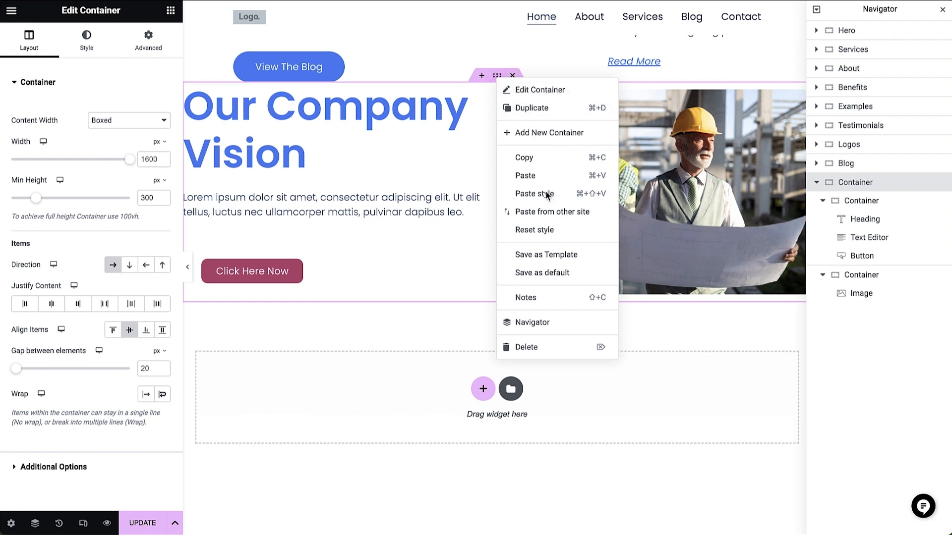
click(570, 347)
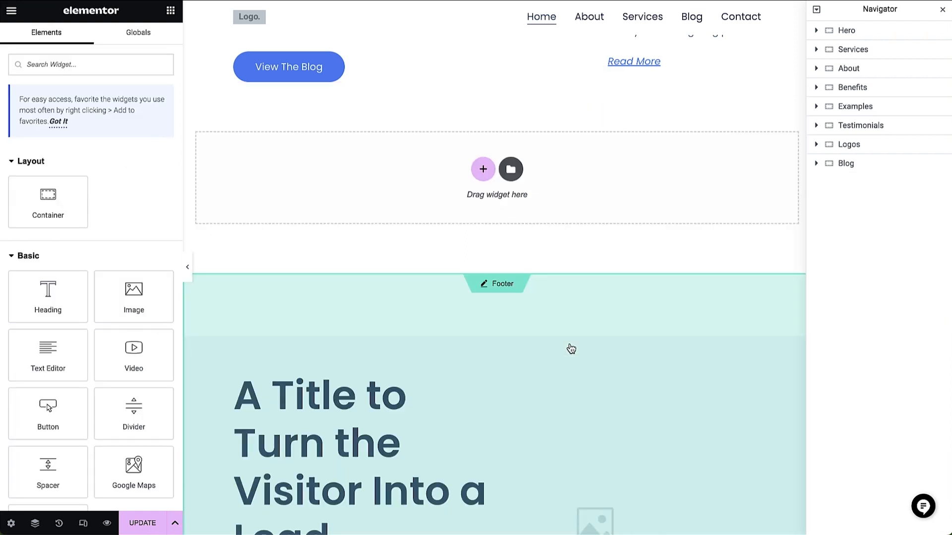